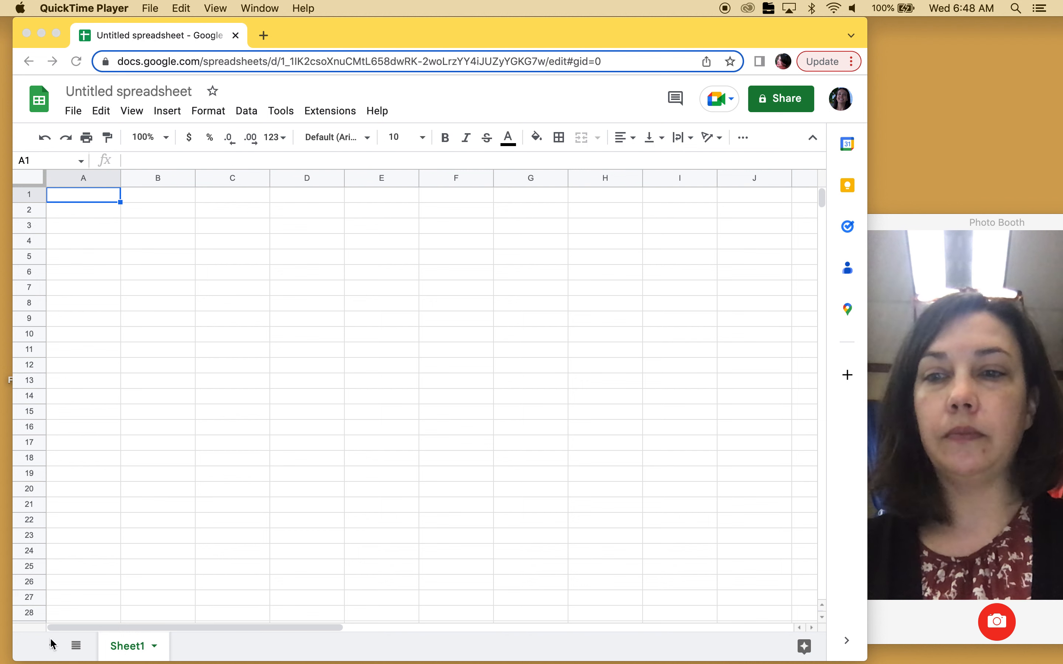
Rename the Sheet1 tab as "Hidden"
click(156, 649)
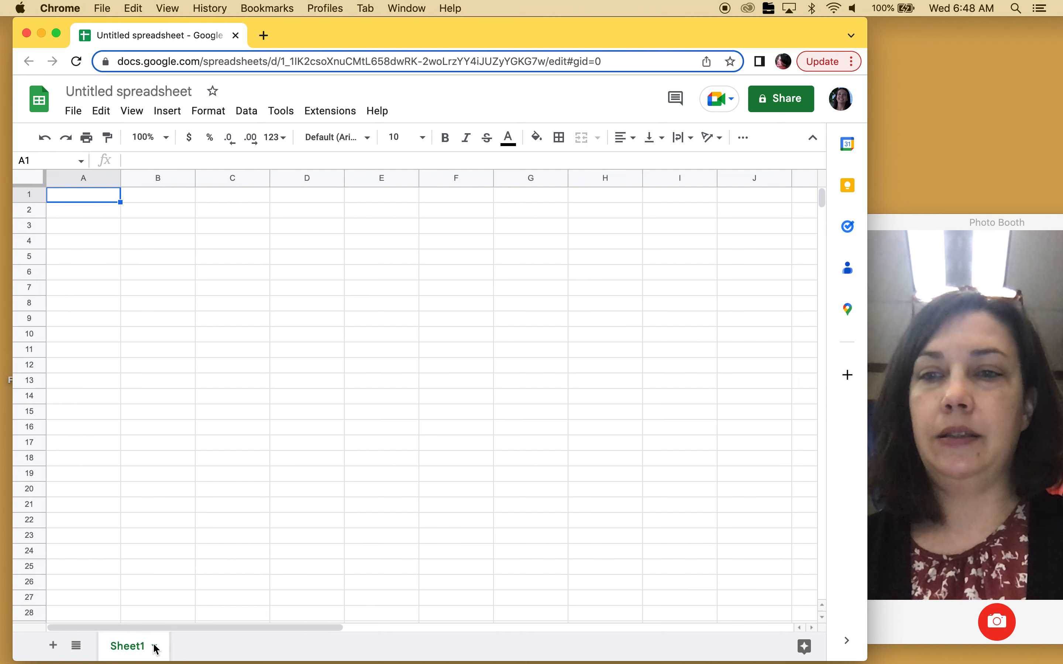
click(155, 648)
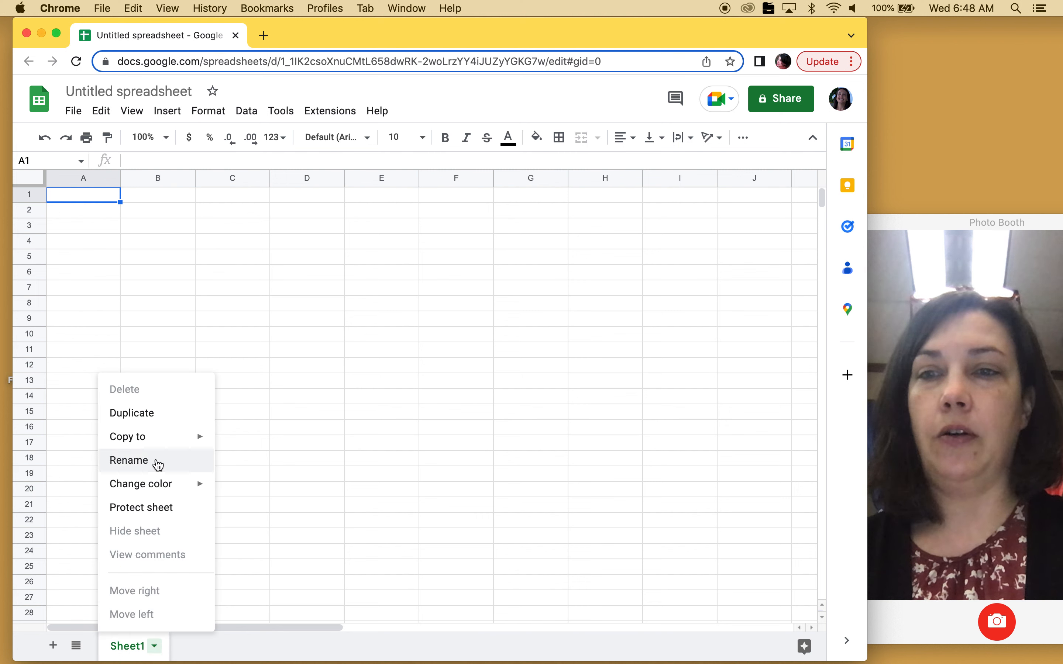
click(158, 461)
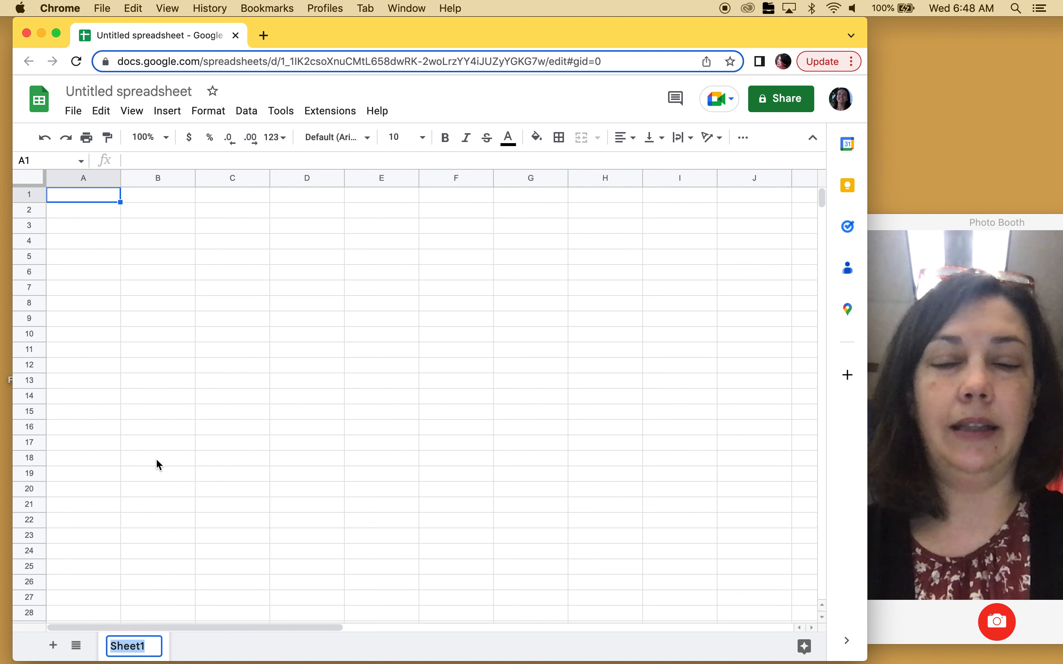
text(Hidden)
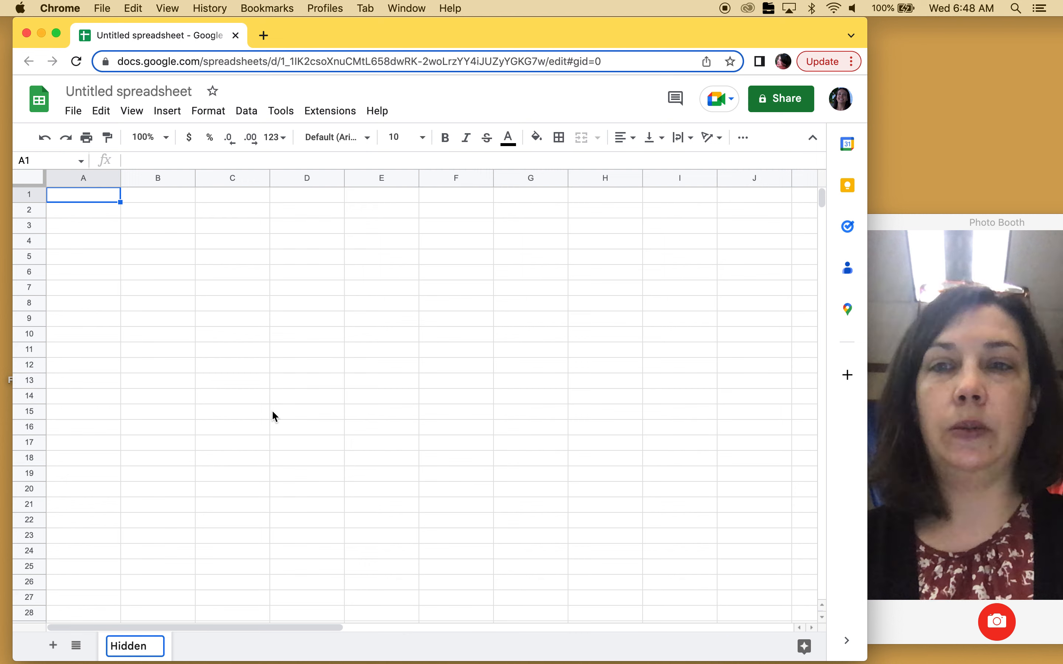
click(272, 413)
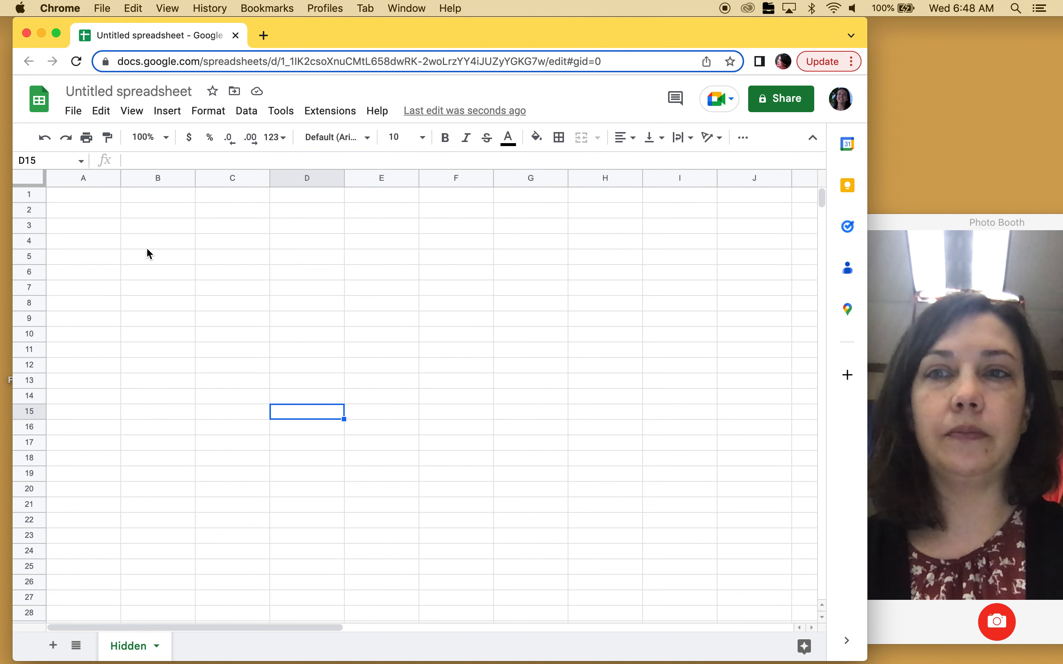
Enter the column headings Number, Problem and Answer in cells A2 to C2
click(106, 211)
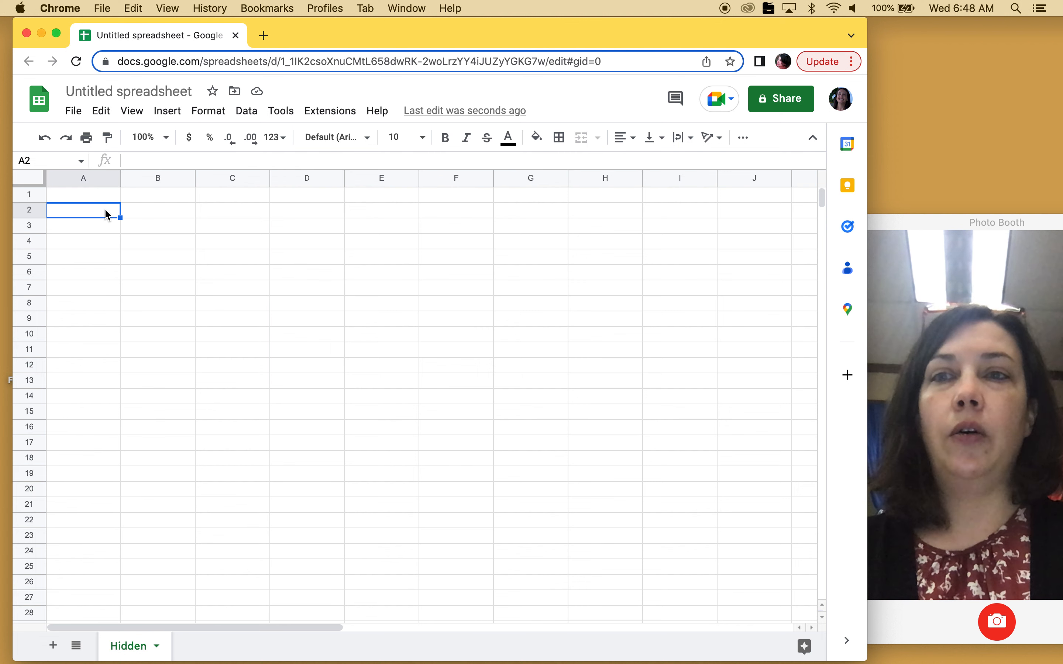
text(Problem)
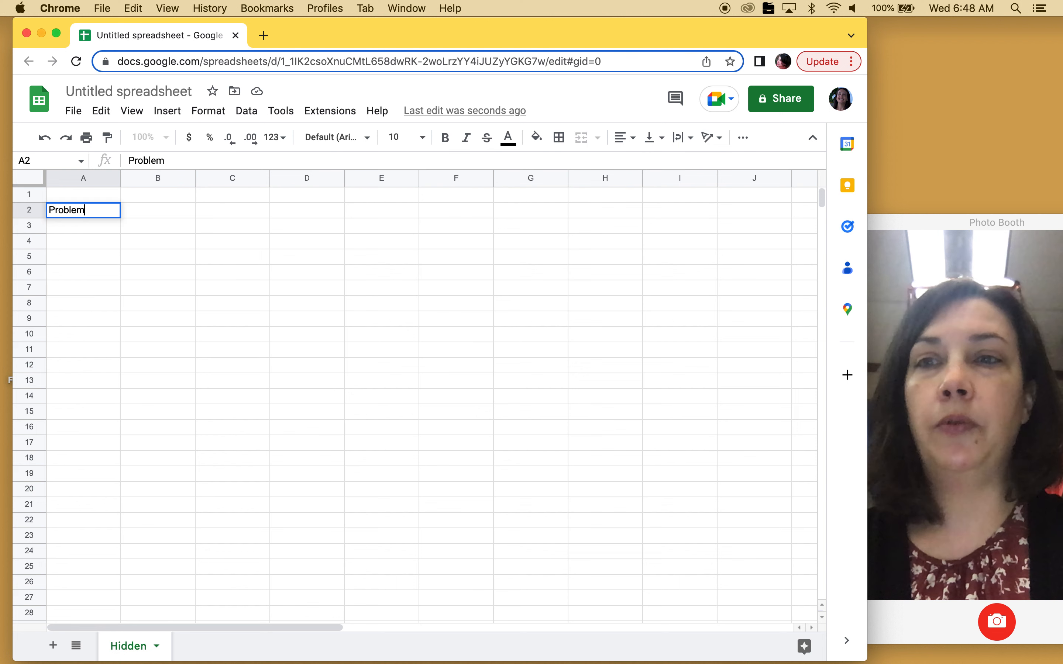
key(Tab)
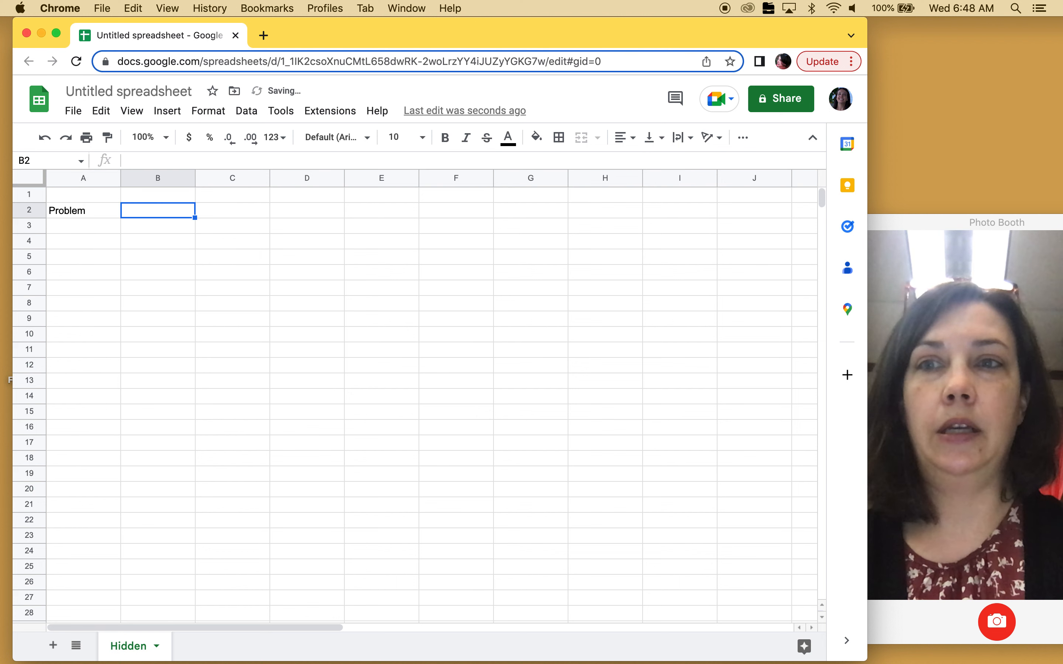
key(Left)
text(Number)
key(Tab)
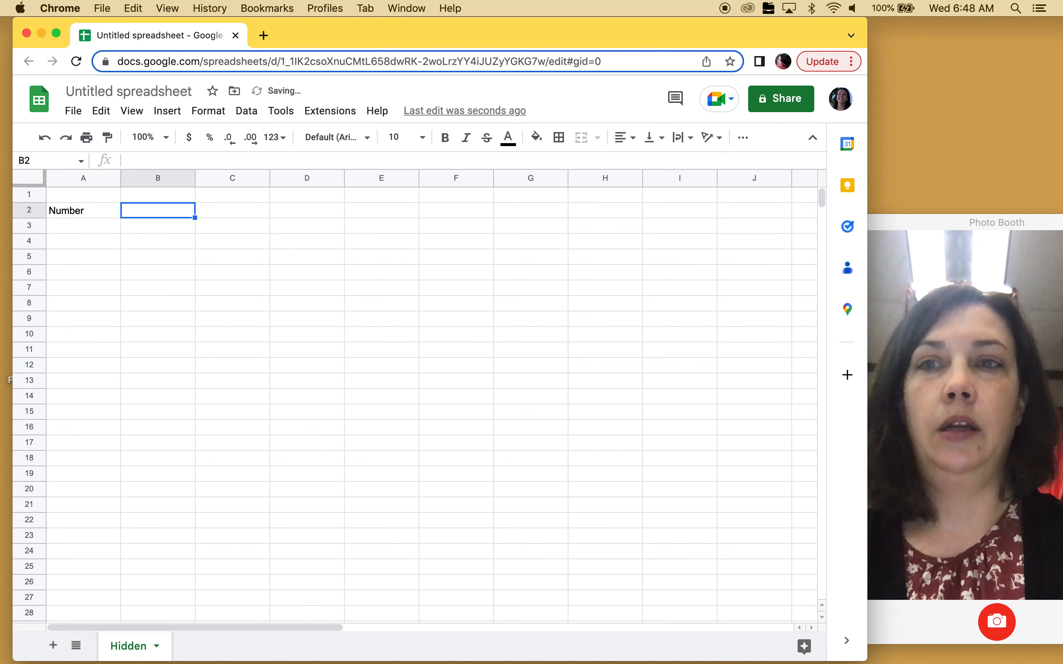
text(Problem)
key(Tab)
text(Annswe)
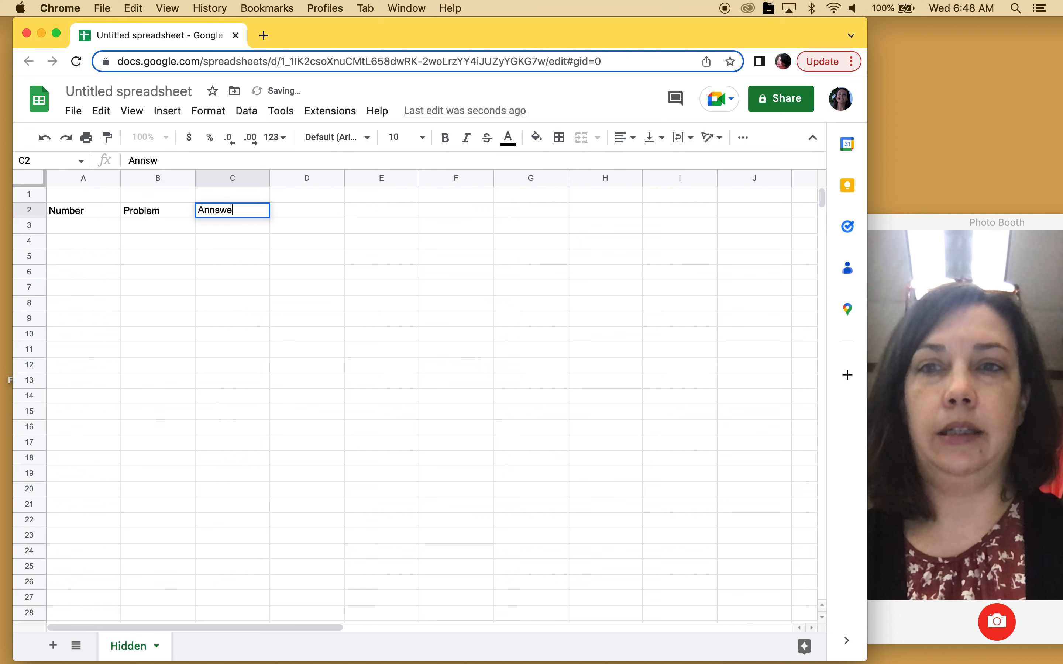
key(BackSpace)
key(BackSpace)
key(BackSpace)
key(BackSpace)
text(swer)
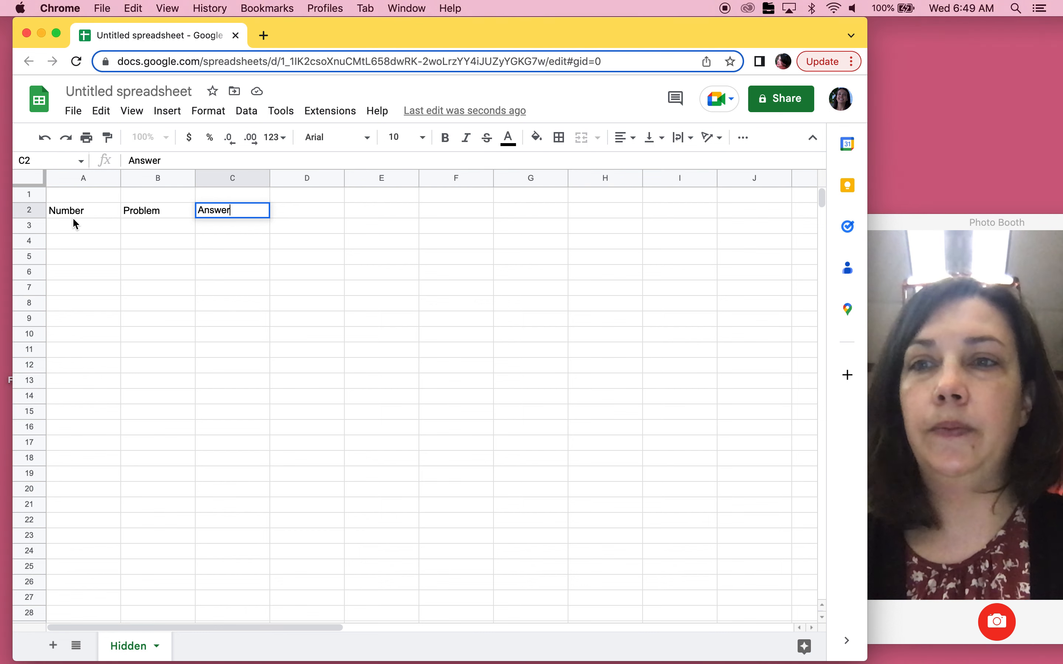
Fill the Number column with 1 through 8 in cells A3 to A10
click(72, 224)
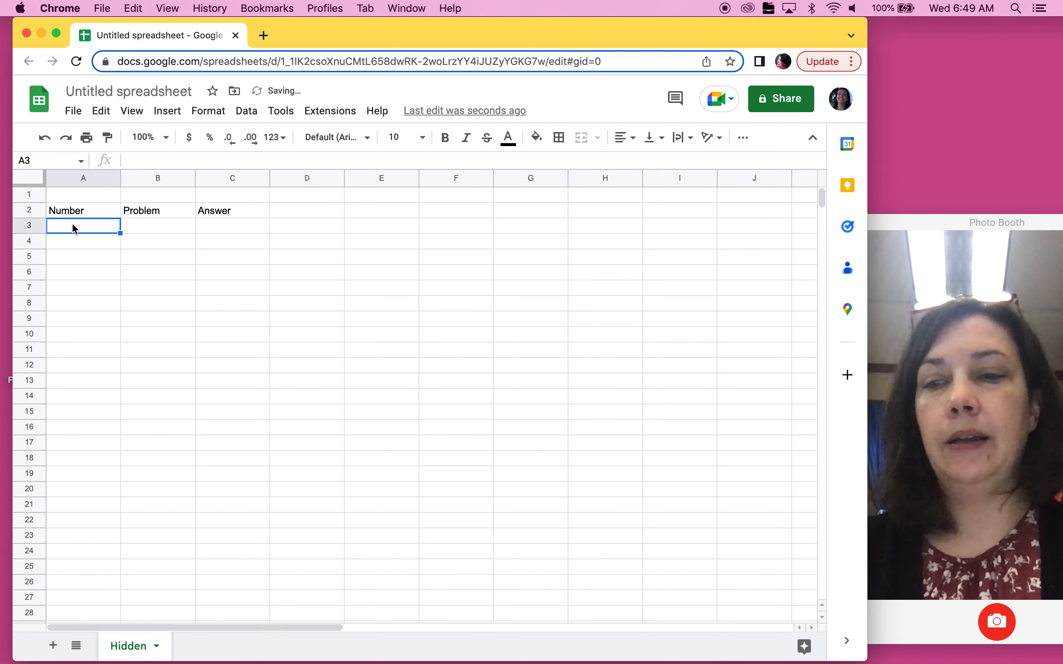
text(1)
key(Return)
text(2)
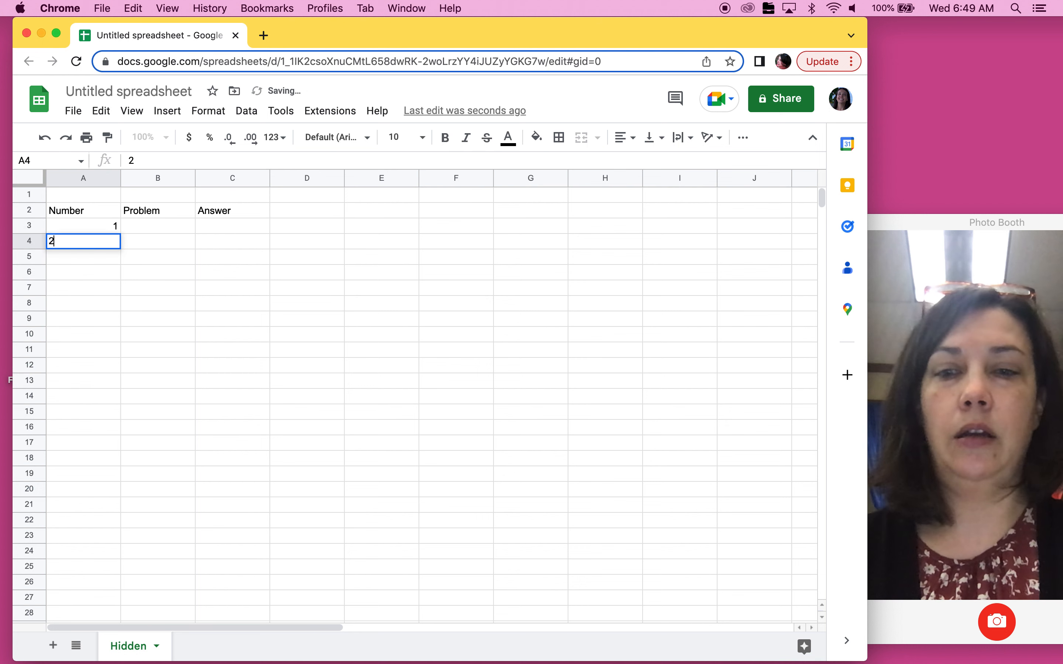
key(Return)
text(3)
key(Return)
text(4)
key(Return)
text(5 6)
key(Return)
text(7)
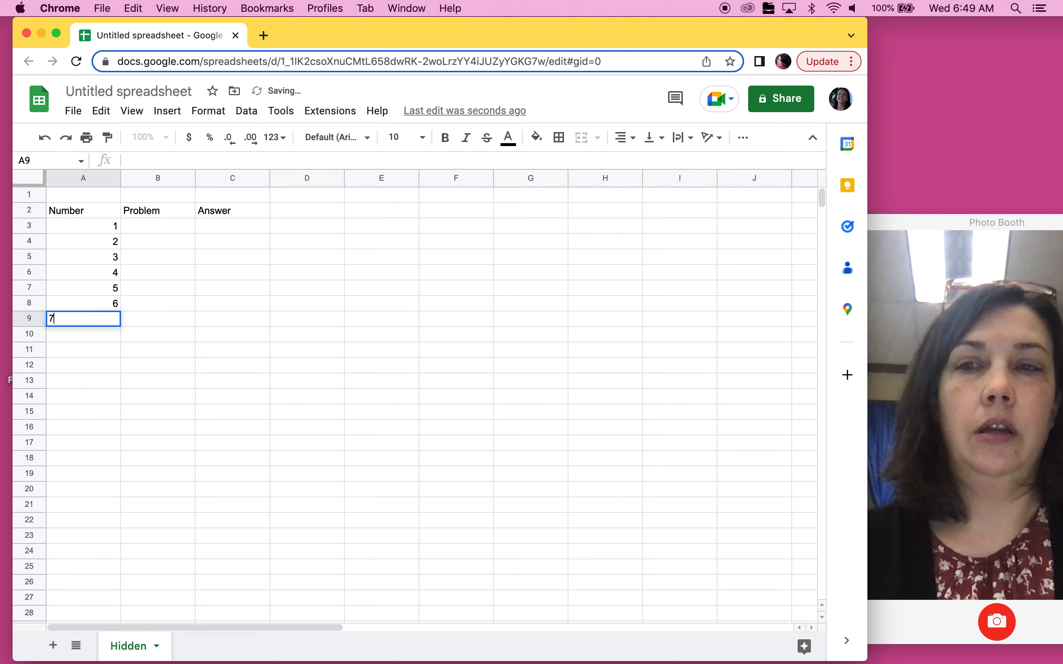
key(Return)
text(8)
key(Return)
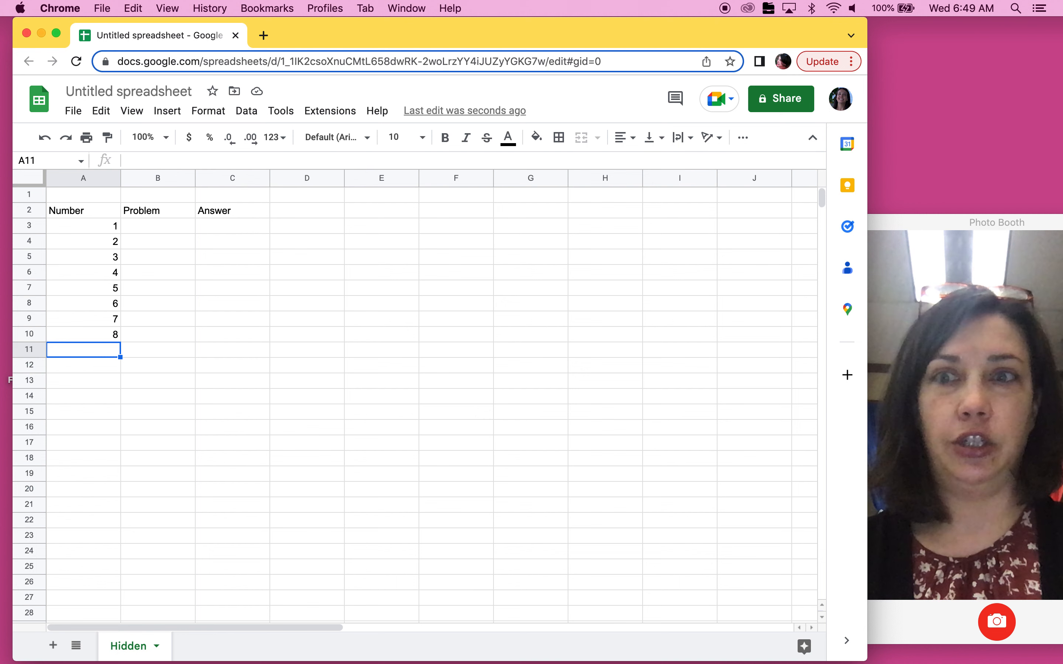
Fill the Problem column in B3 to B10 with the doubles additions "1 + 1" through "8 + 8", one per row
click(173, 226)
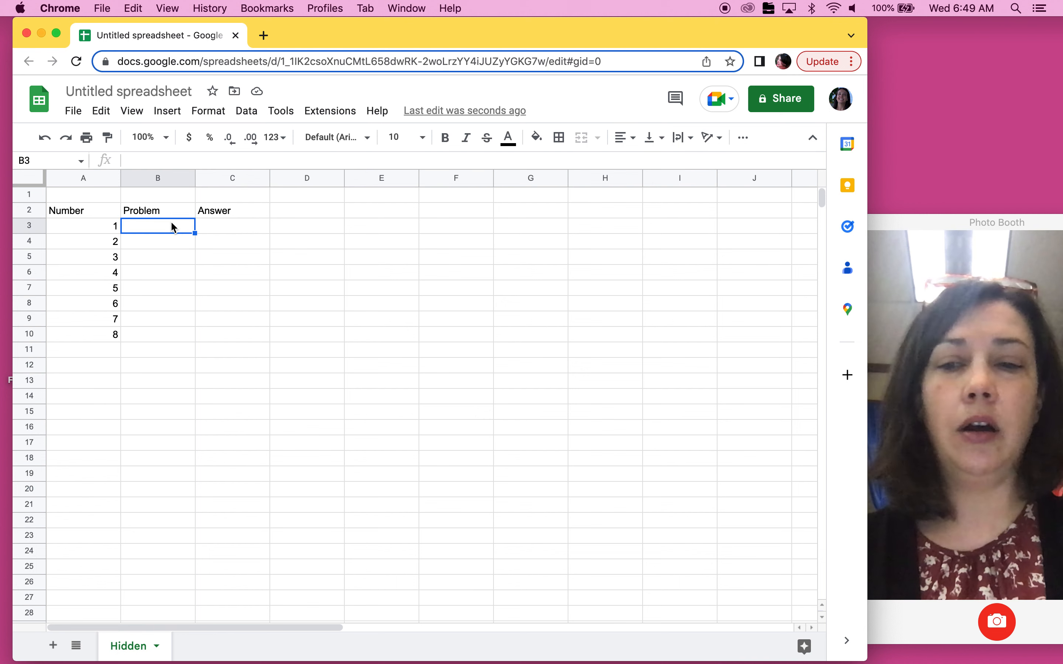
text(1 + 1)
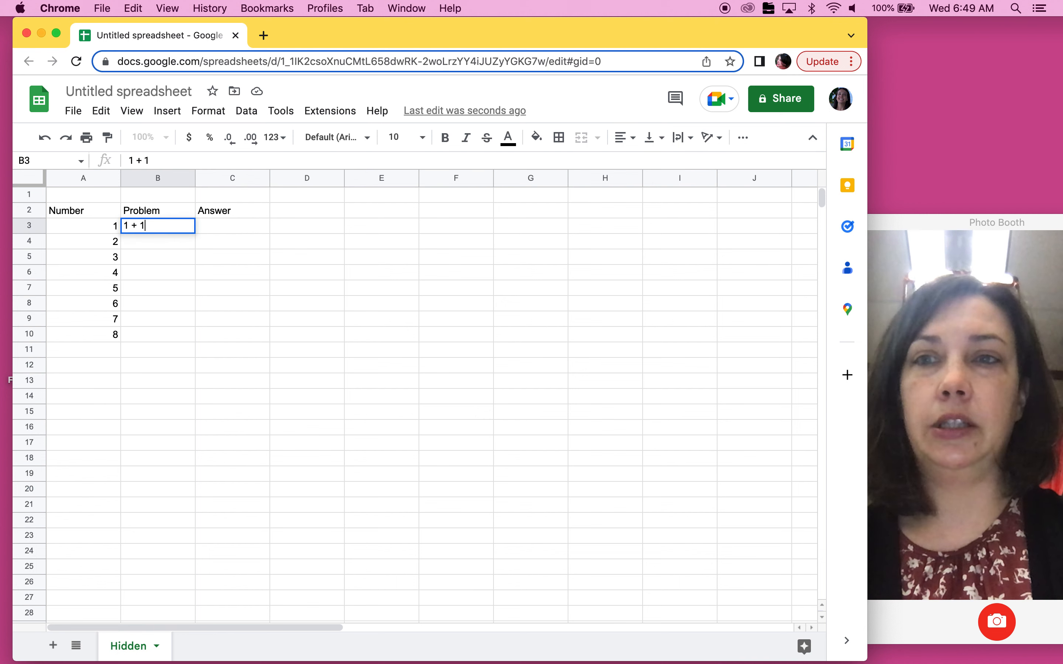
key(Return)
text(2 + 2)
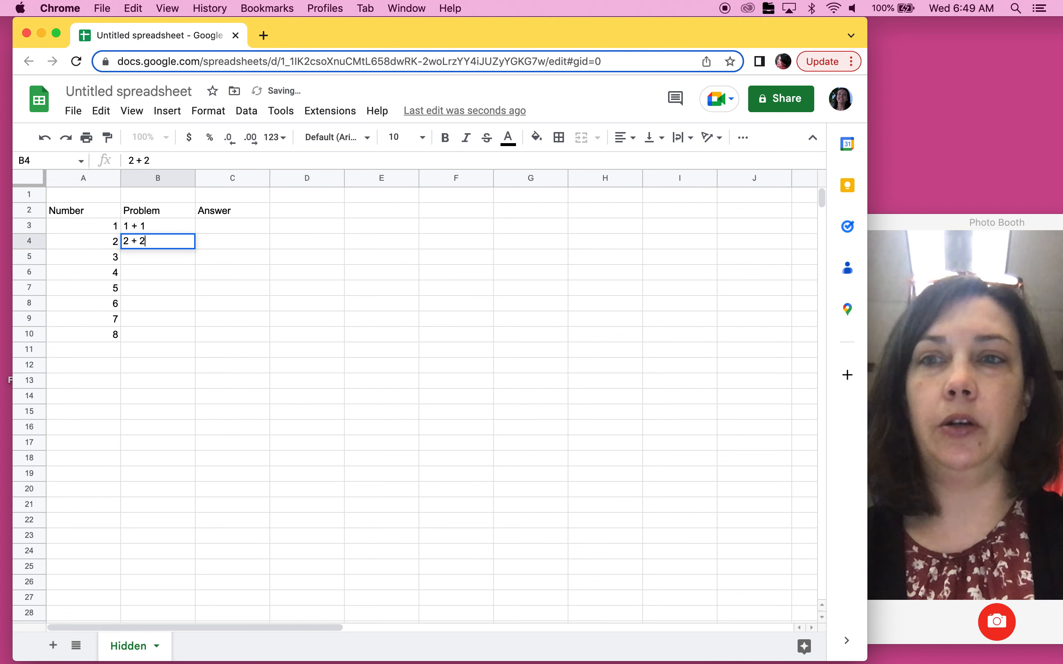
key(Return)
text(3+ 3)
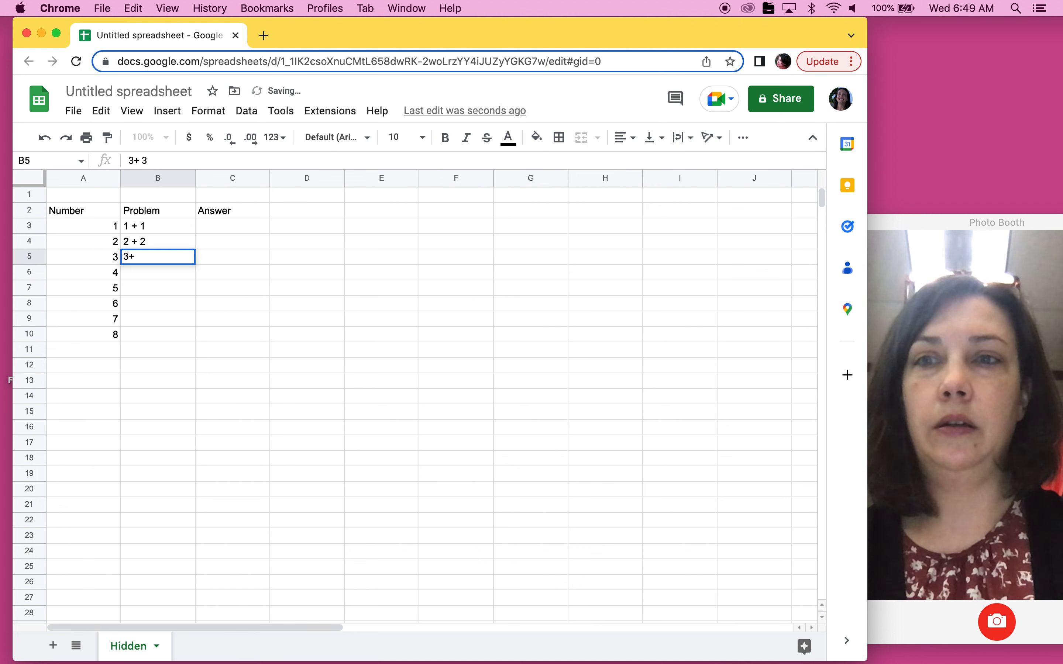
key(BackSpace)
text(+)
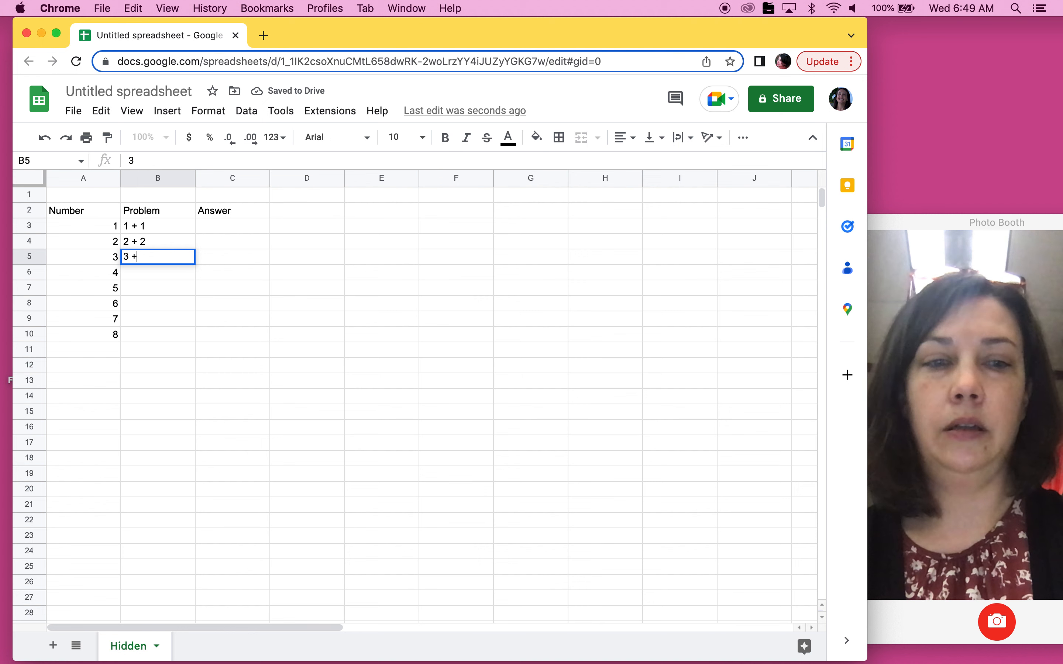
text( 3)
key(Return)
text(4 + 4)
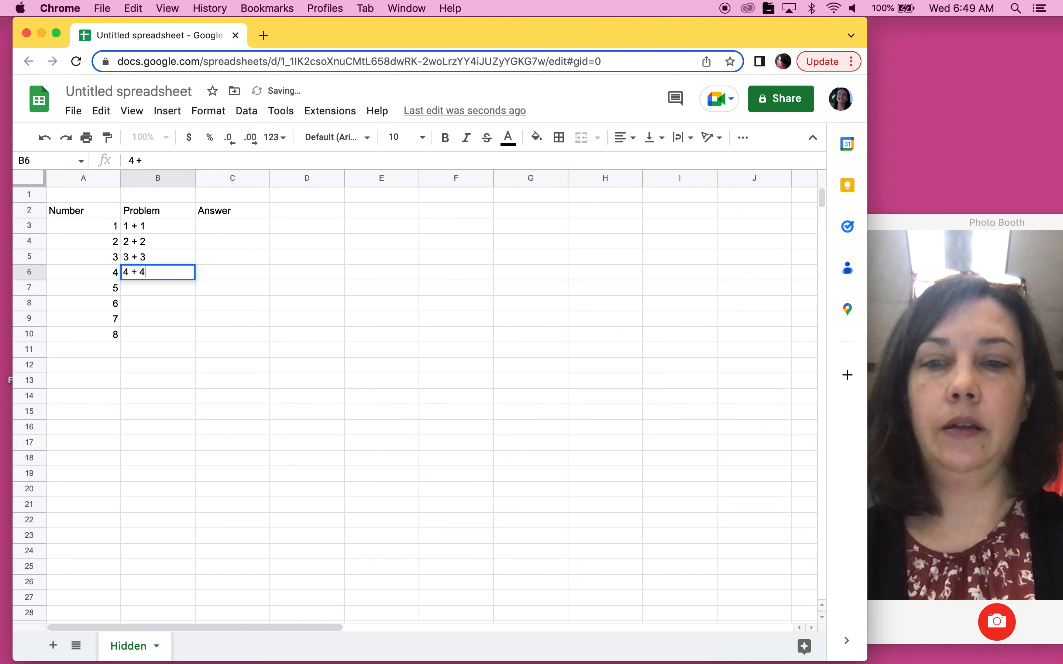
key(Return)
text(5 + 5)
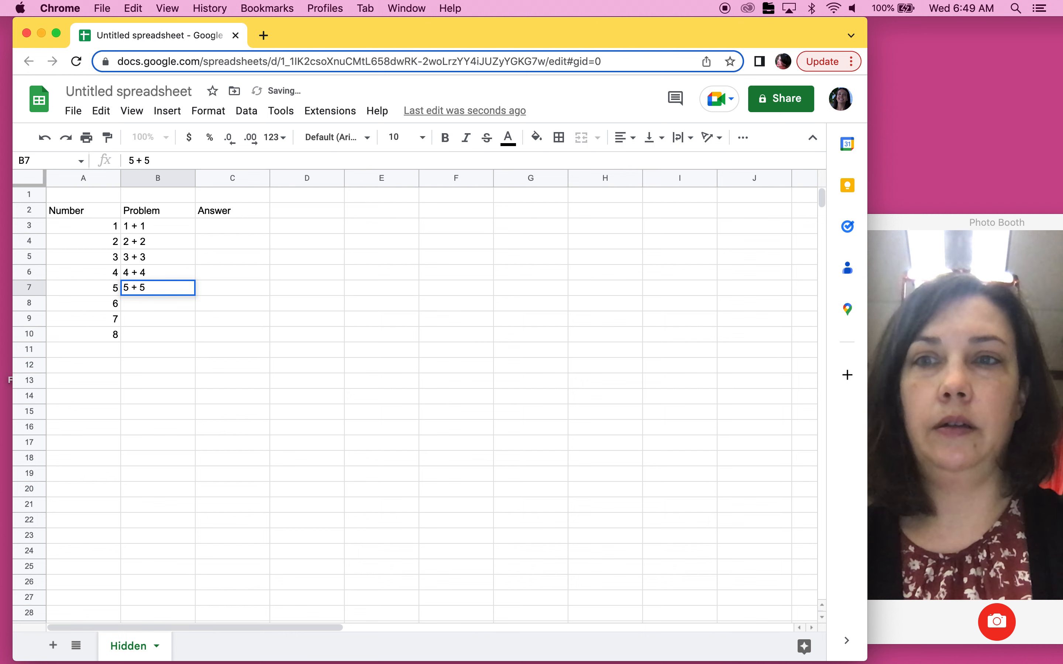
key(Return)
text(6 + 6)
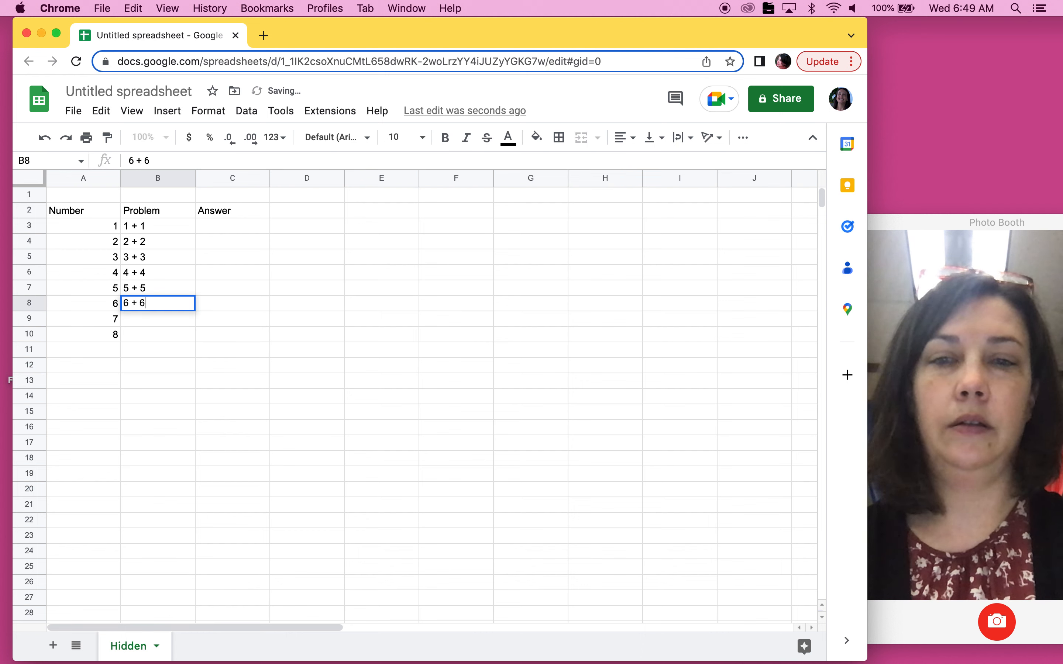
key(Return)
text(7 + 7)
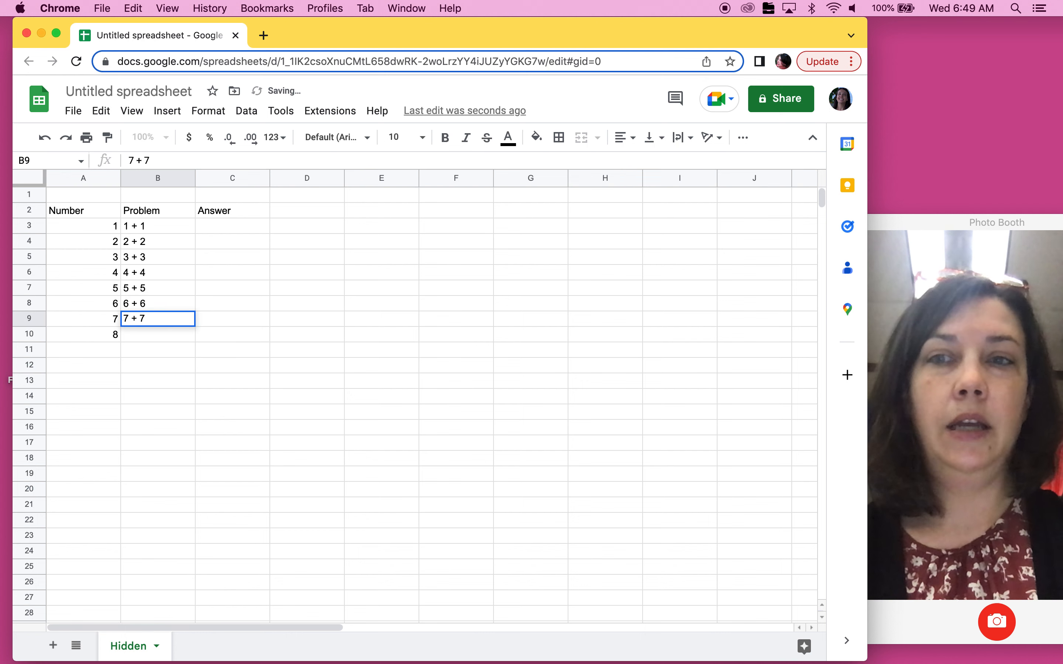
key(Return)
text(8 + 8)
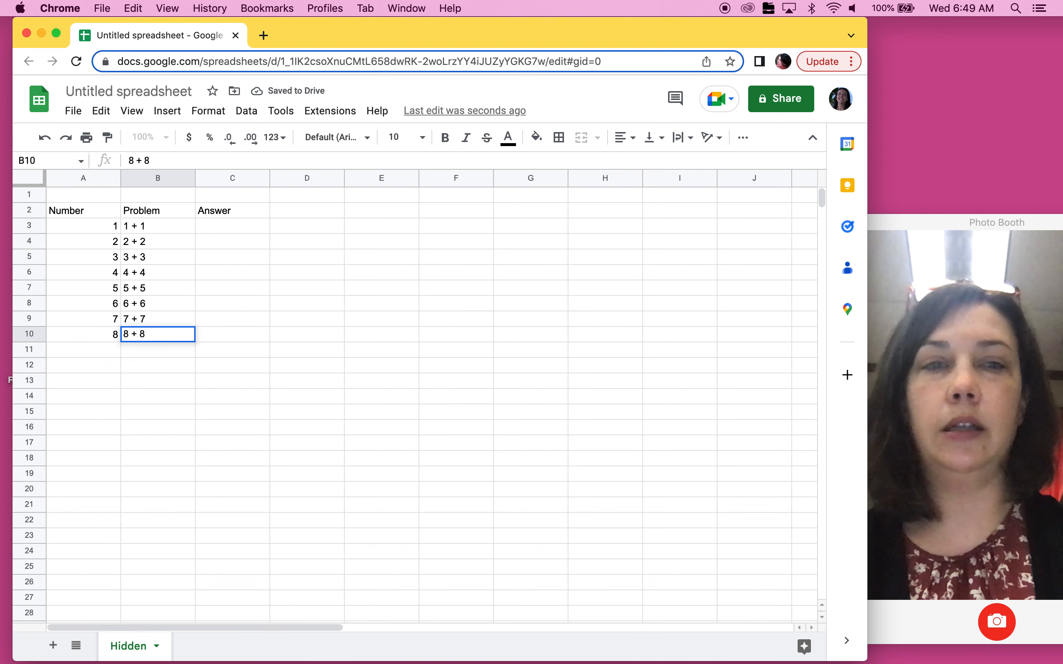
Fill the Answer column in C3 to C10 with 2, 4, 6, 8, 10, 12, 14 and 16
click(212, 226)
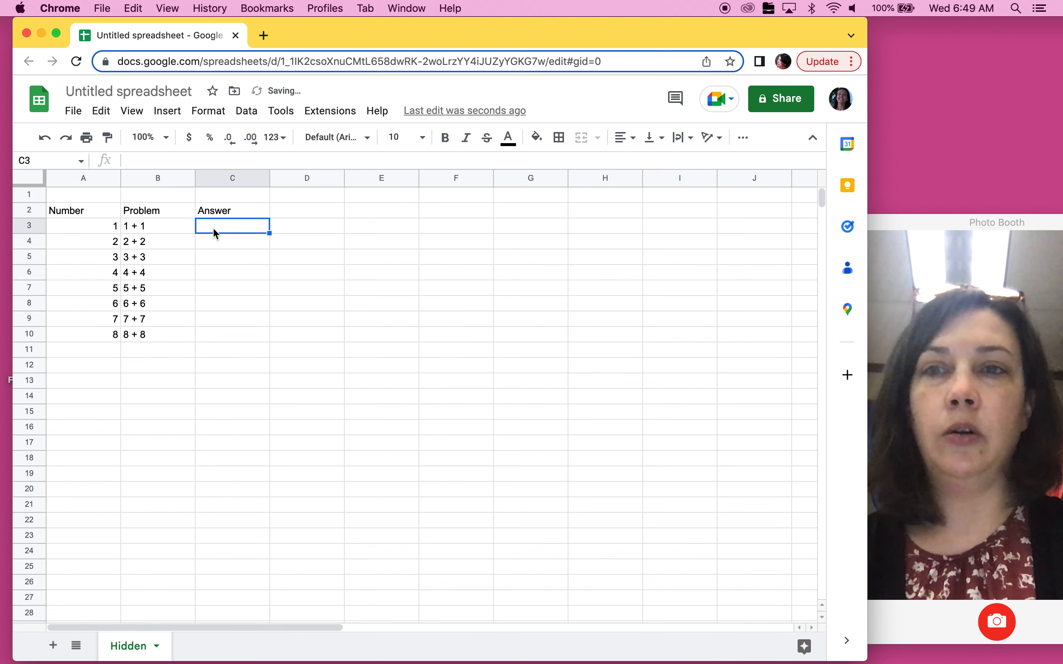
text(2)
key(Return)
text(4)
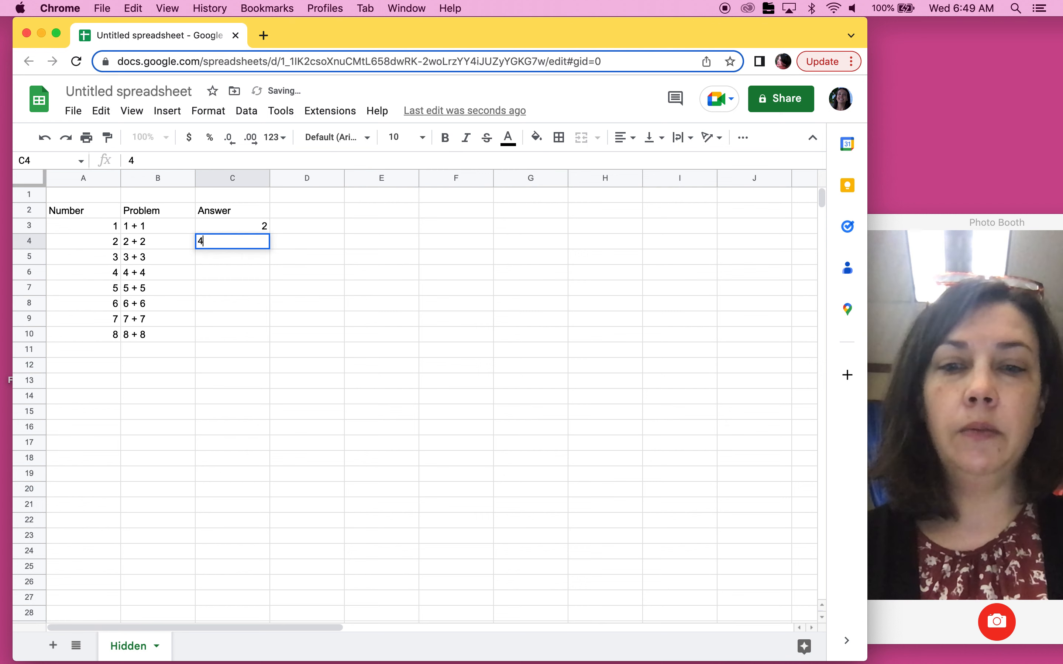
key(Return)
text(6)
key(Return)
text(8)
key(Return)
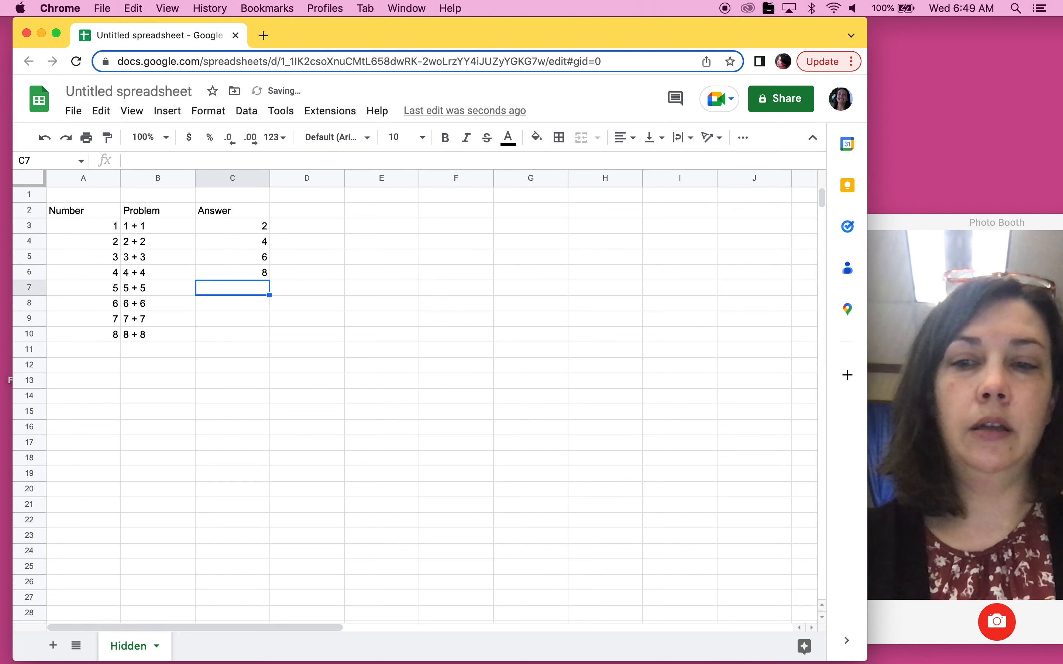
text(10)
key(Return)
text(12)
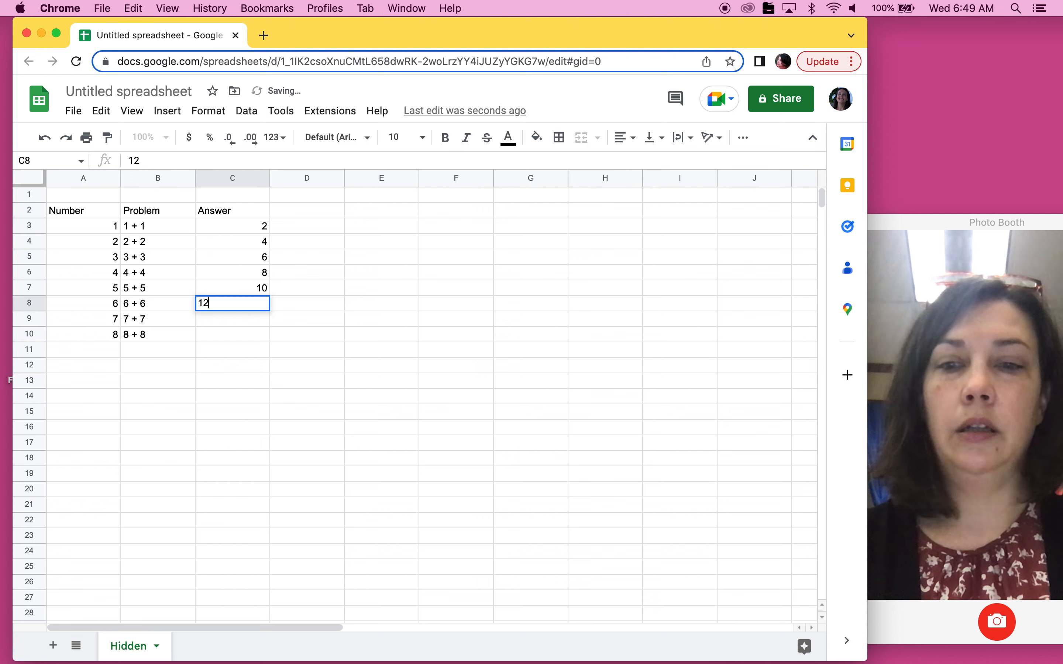
key(Return)
text(14)
key(Return)
text(16)
key(Return)
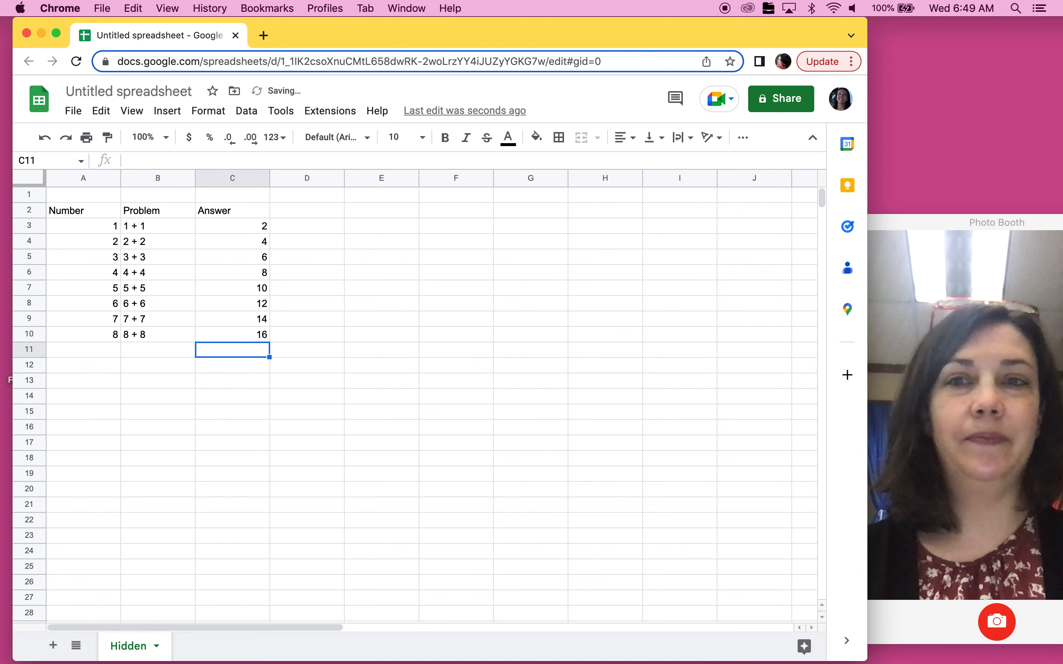
Enter the formula =RANDBETWEEN(1,8) in cell E2 to generate a random problem number
click(404, 213)
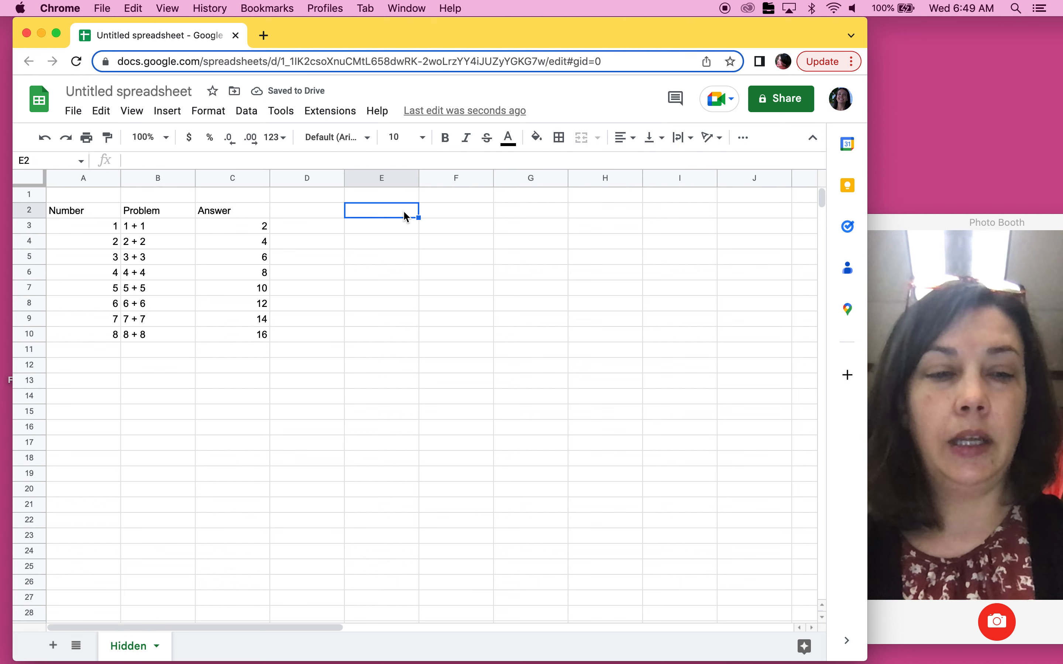
text(=rann)
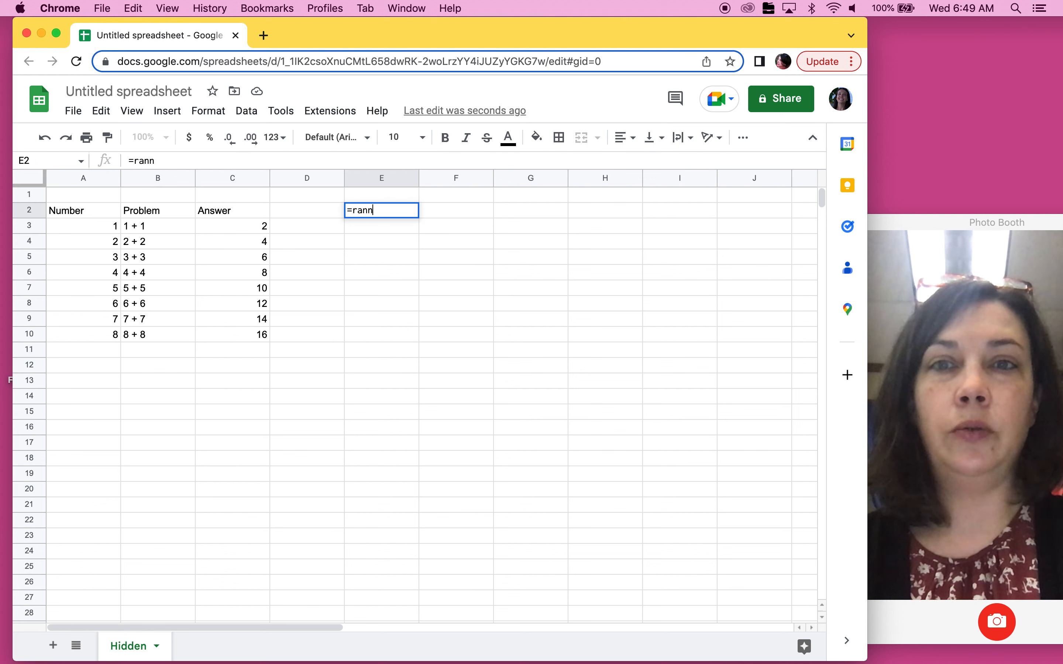
key(BackSpace)
text(d)
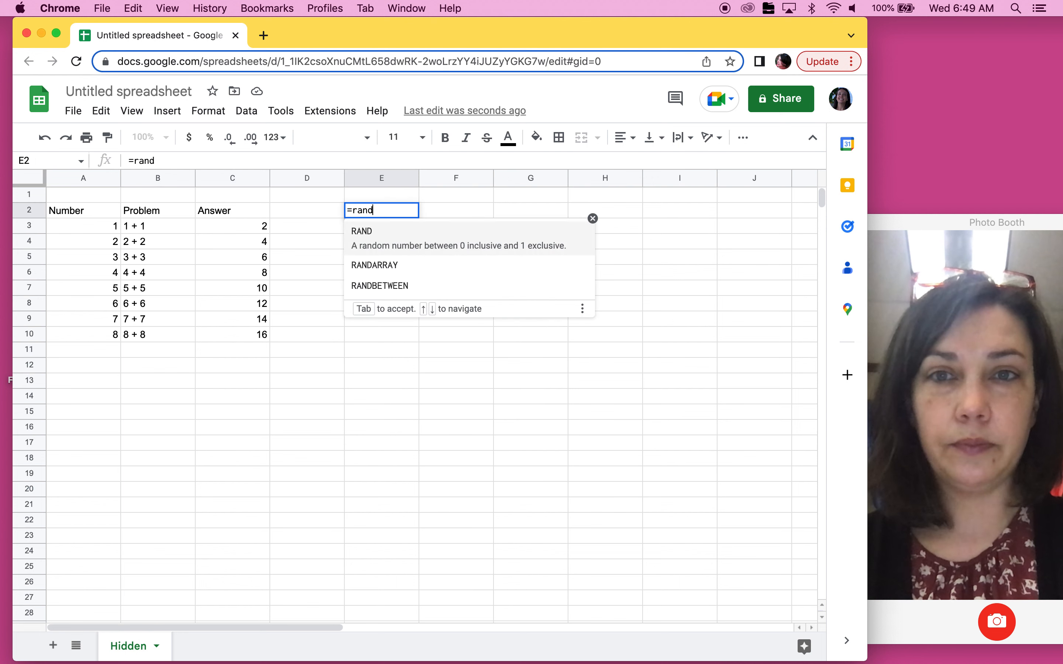
click(398, 283)
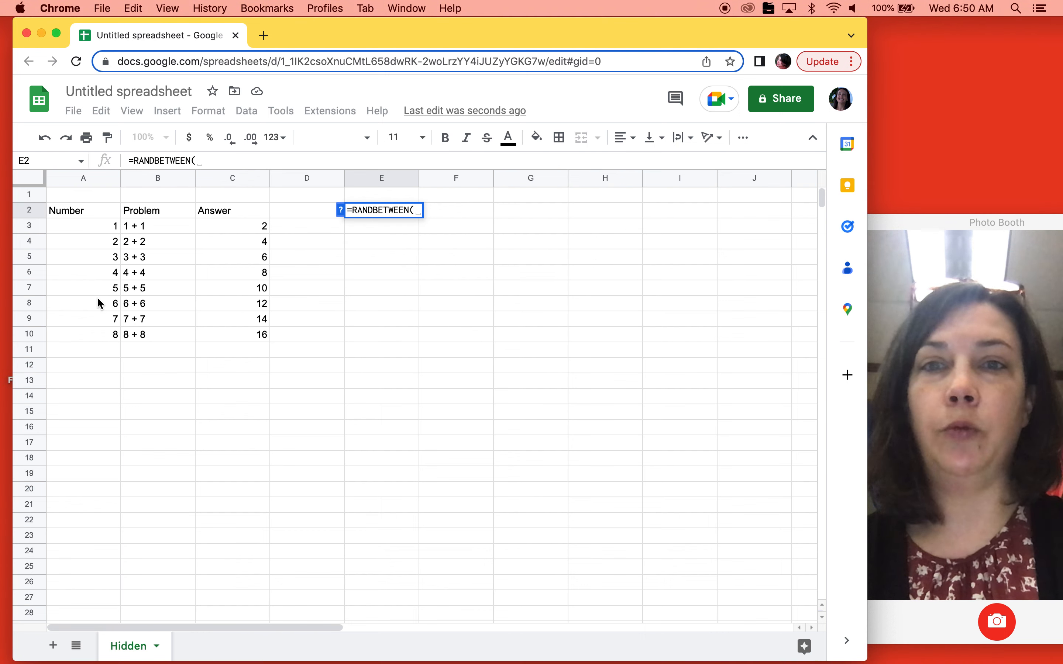
text(1,8))
key(Return)
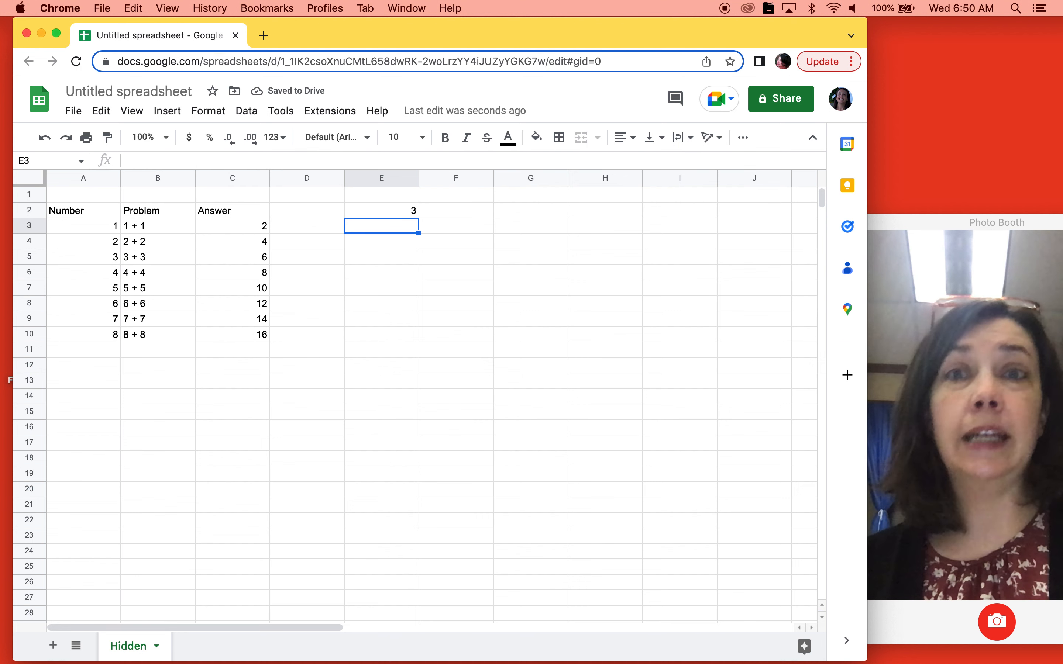
Copy the RANDBETWEEN formula from E2 down column E through cell E49
click(411, 213)
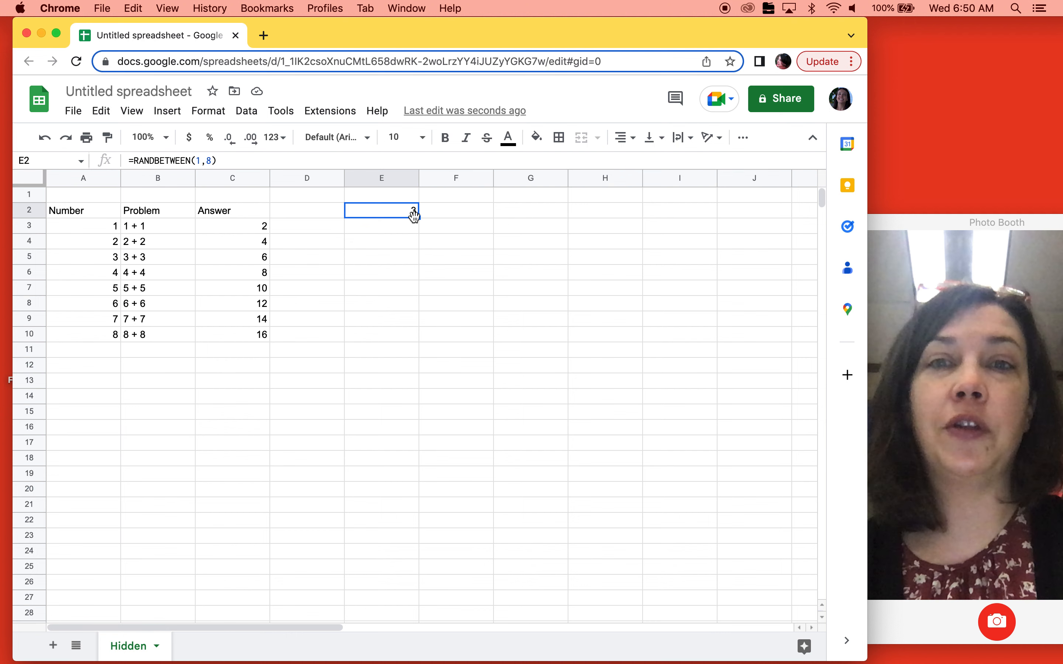
drag(420, 218, 425, 658)
scroll(396, 481, down, 3)
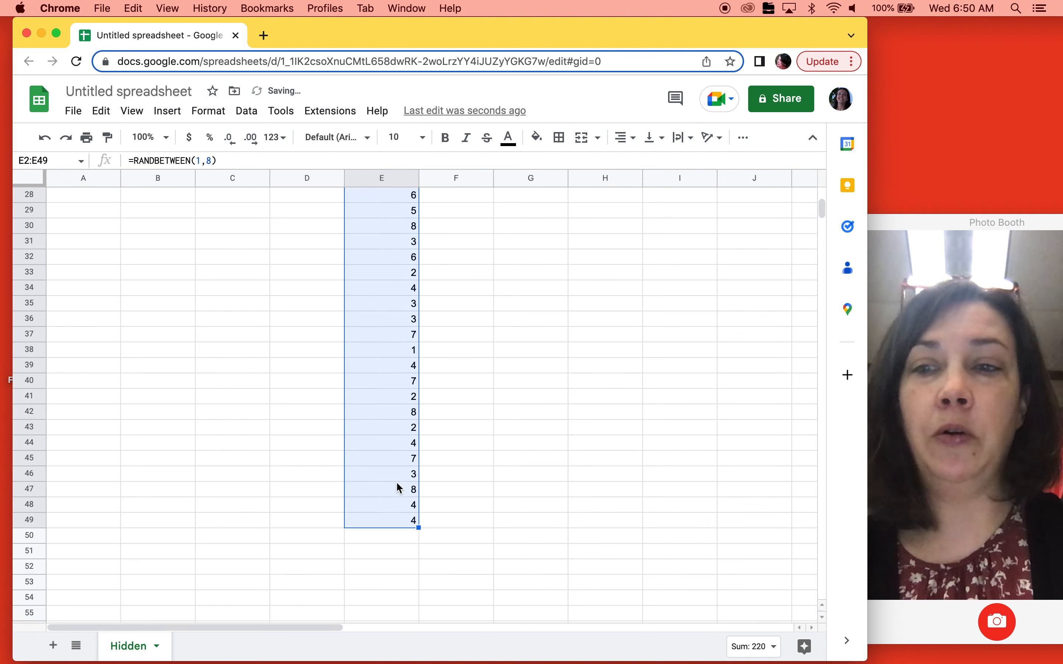
scroll(396, 482, up, 10)
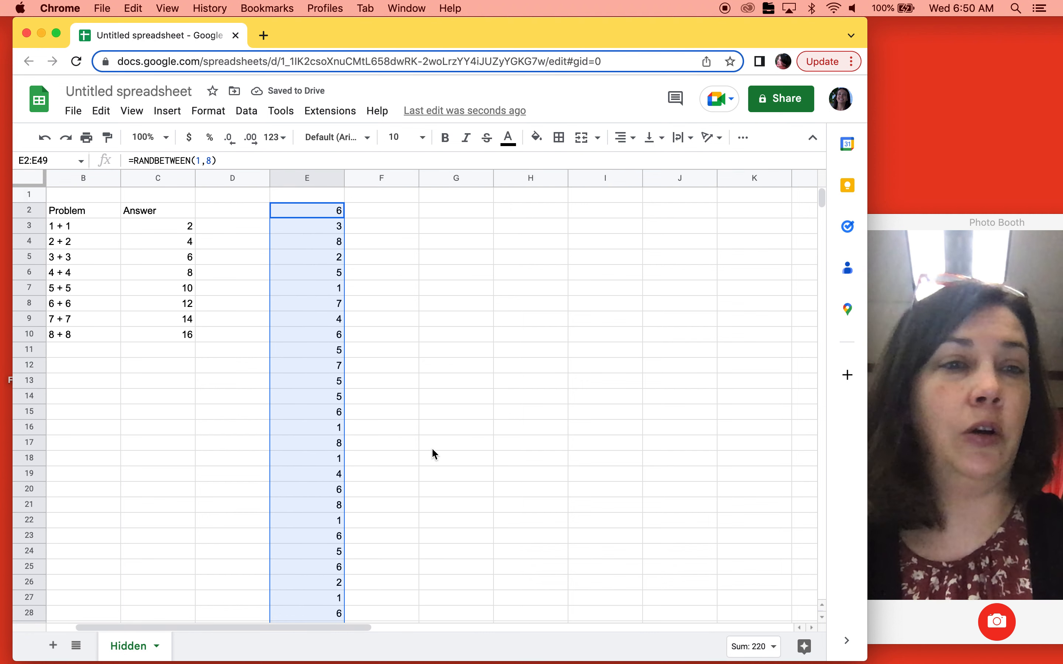
click(450, 412)
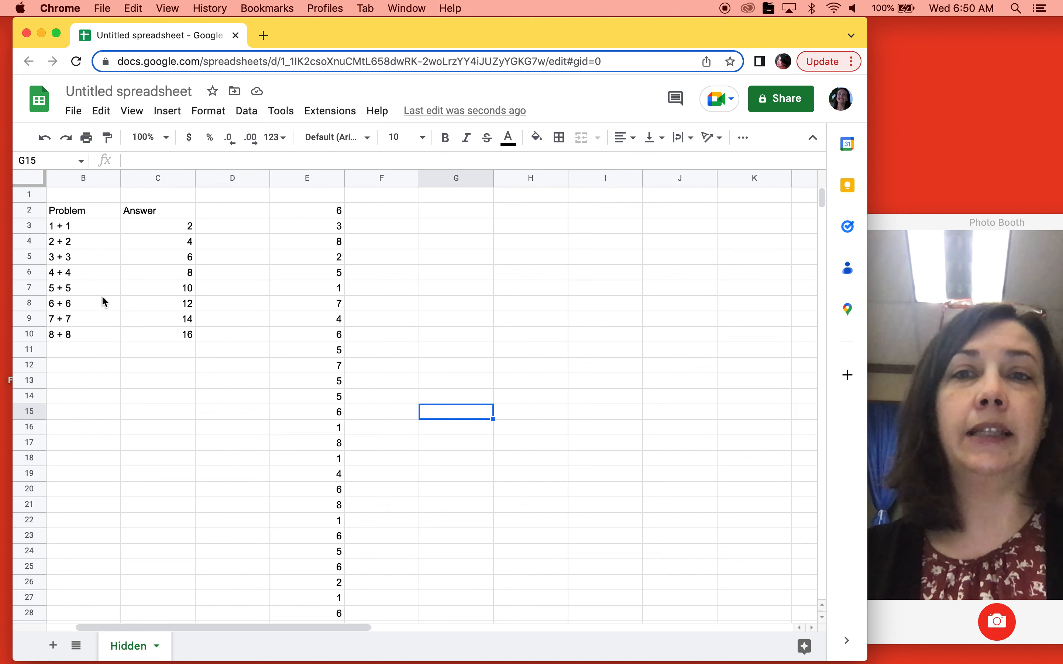
click(468, 273)
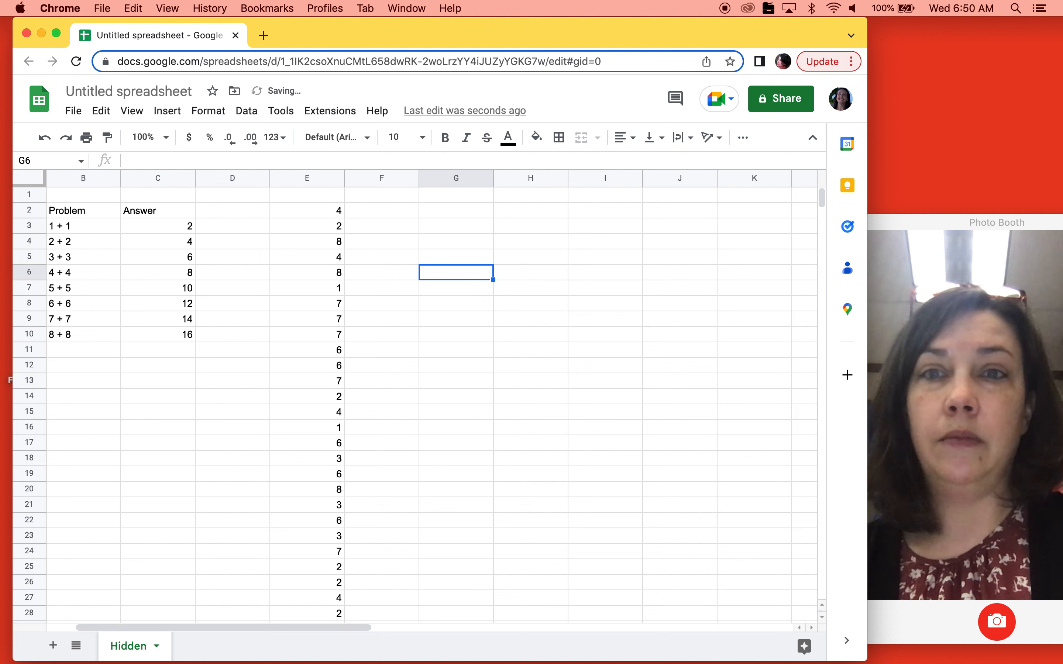
click(319, 214)
key(Down)
key(Down)
key(Down)
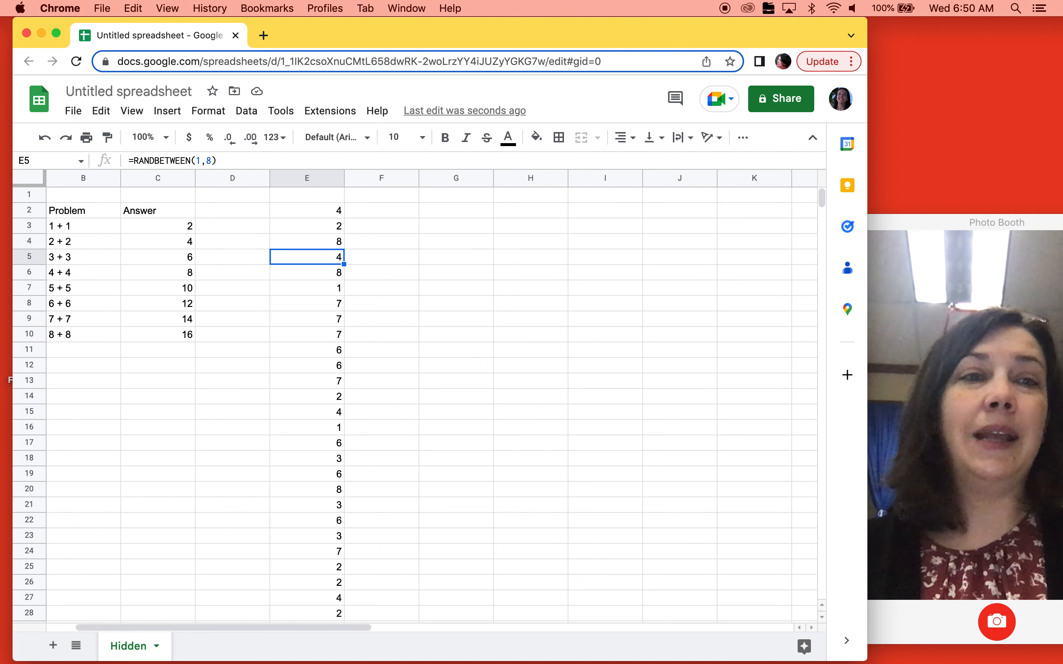
Enter the formula =UNIQUE(E2:E49) in cell F2 to list the random numbers without repeats
click(374, 213)
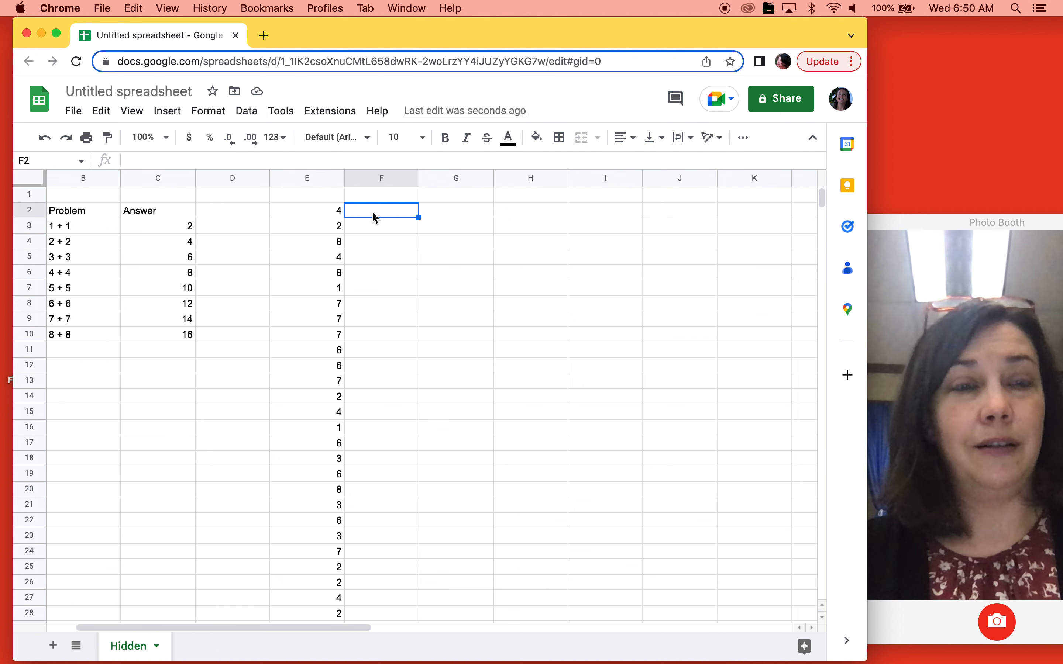
text(=)
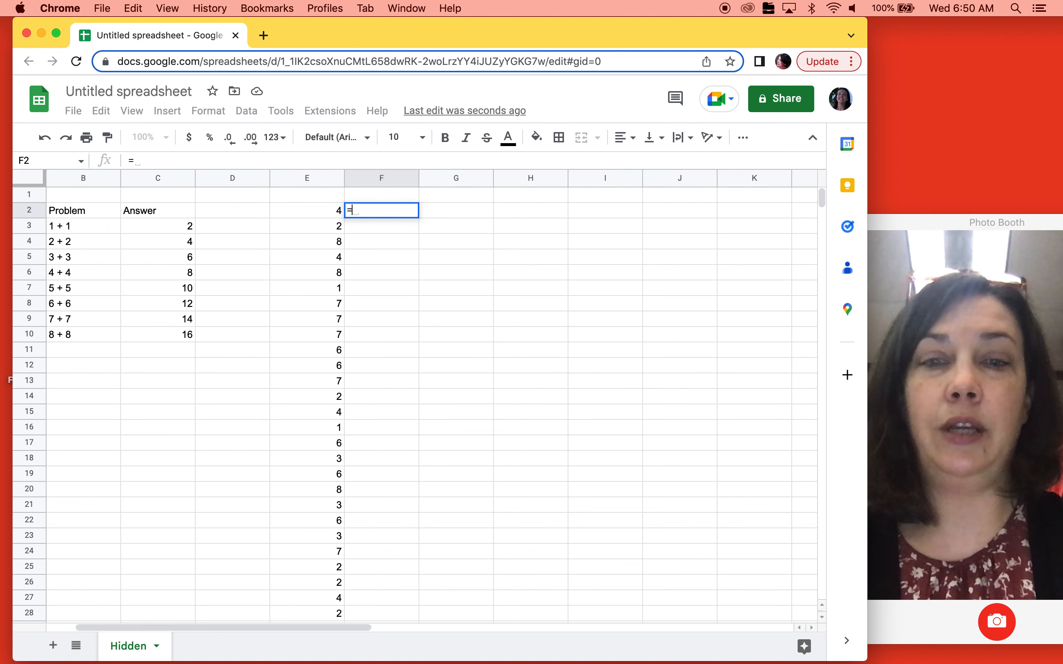
text(uneq)
key(BackSpace)
key(BackSpace)
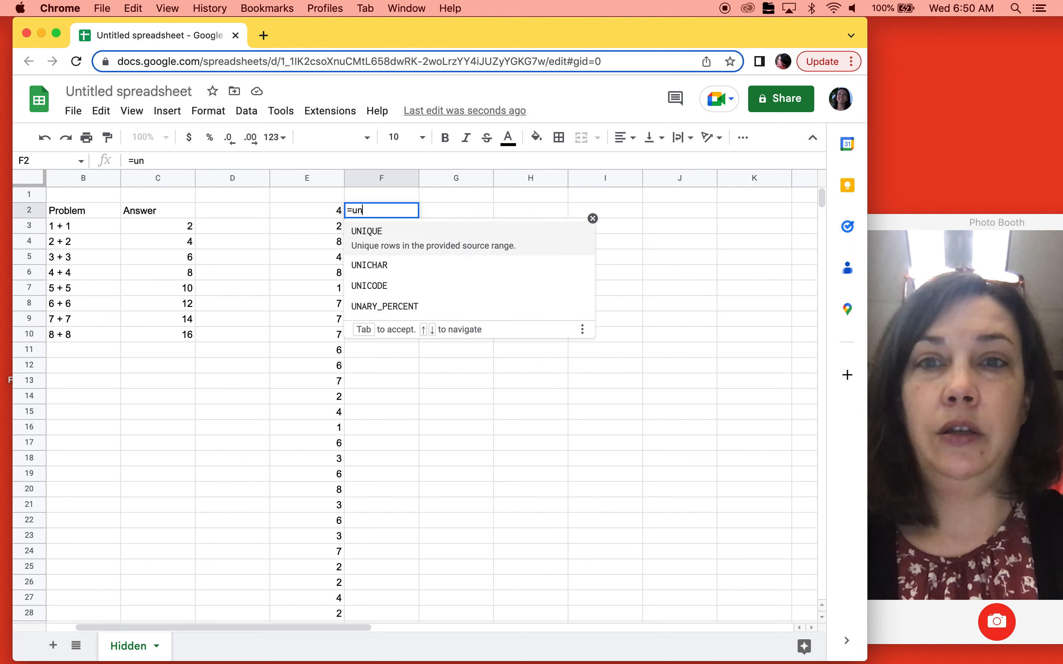
click(374, 234)
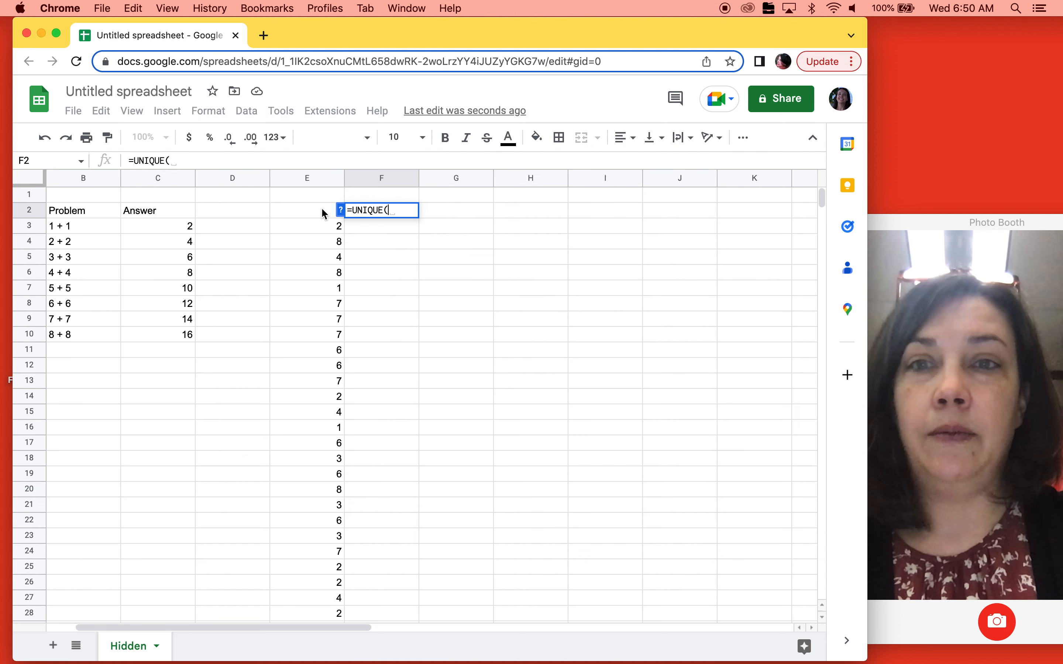
drag(323, 214, 317, 545)
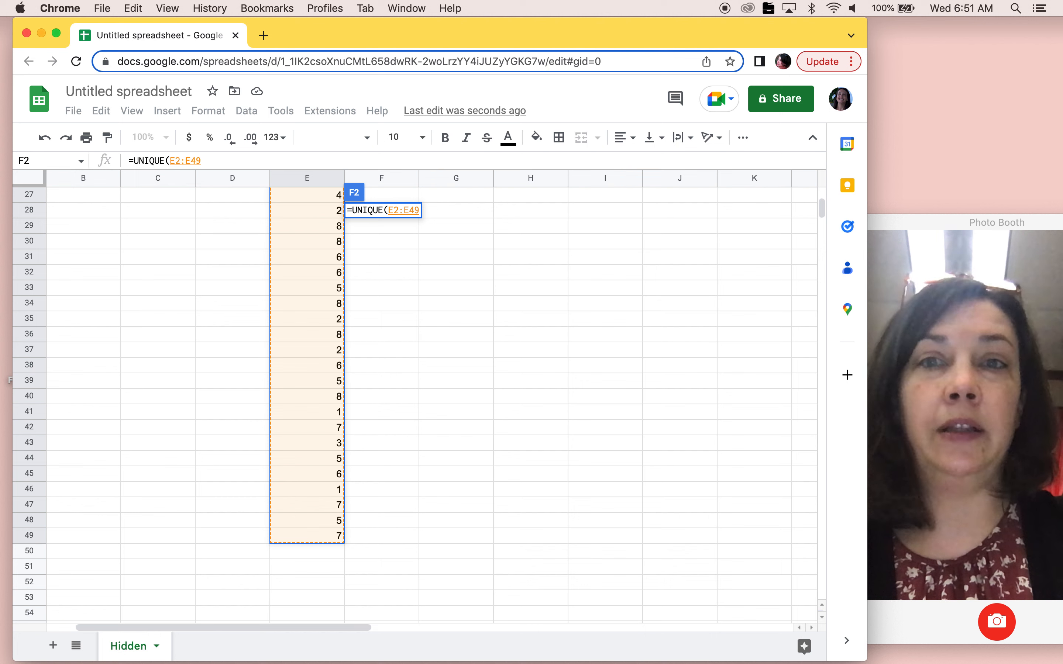
key(Return)
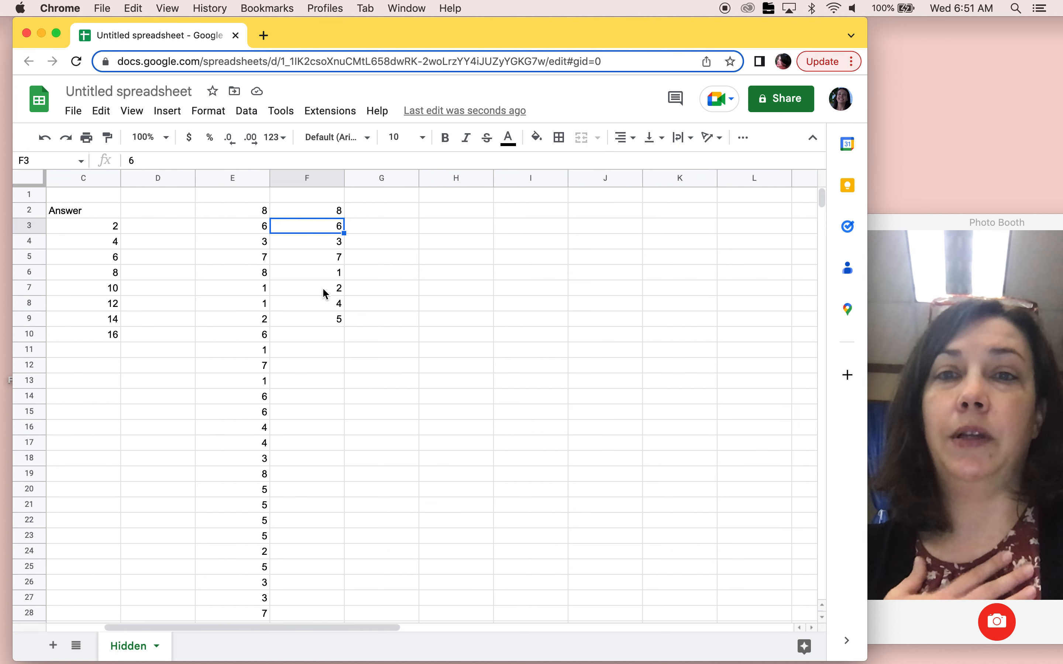
click(415, 319)
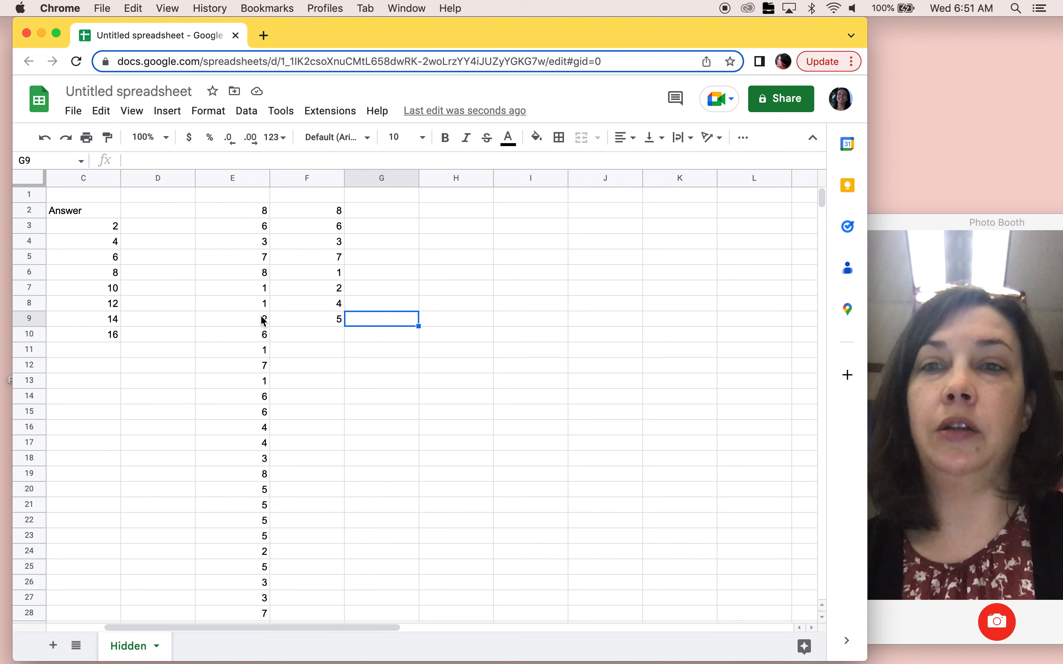
Highlight the first four unique numbers in F2:F5 with a yellow fill
scroll(444, 357, left, 2)
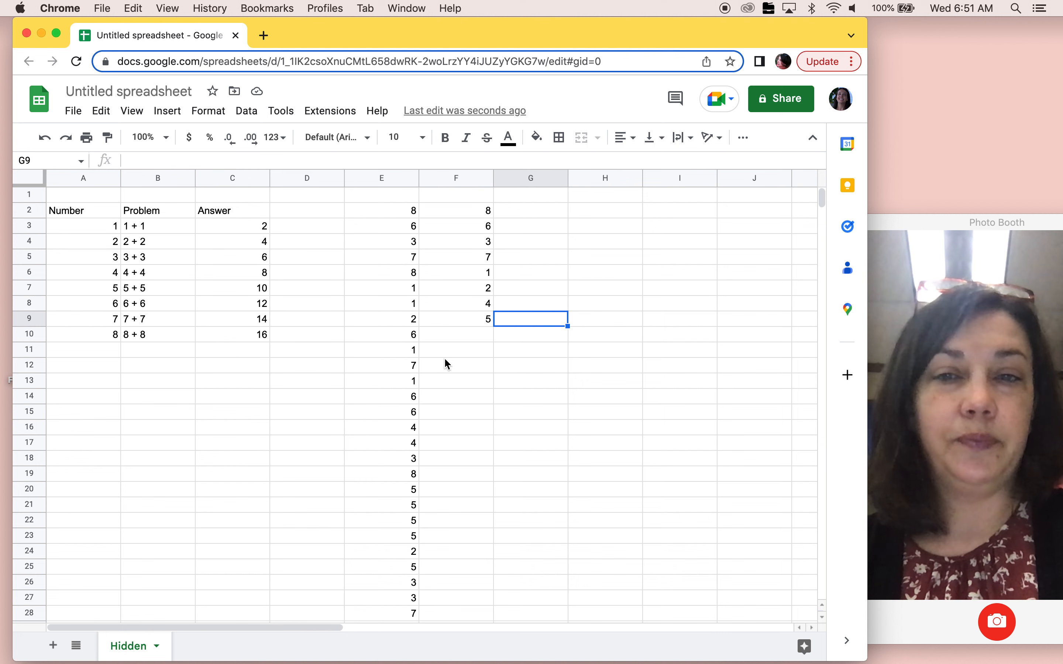
drag(482, 213, 481, 254)
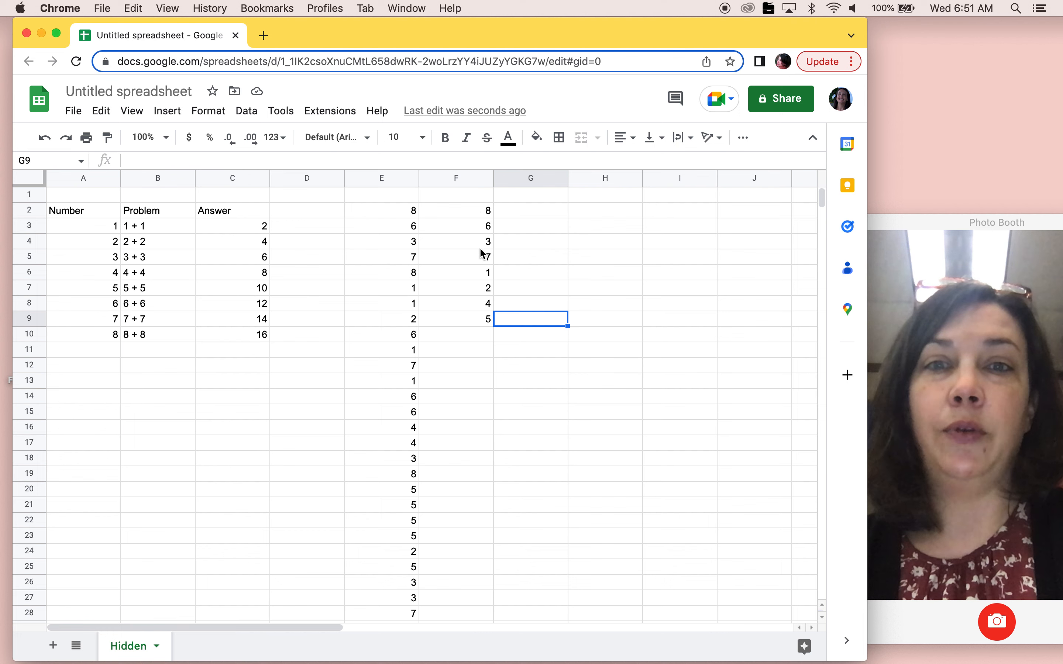
click(537, 138)
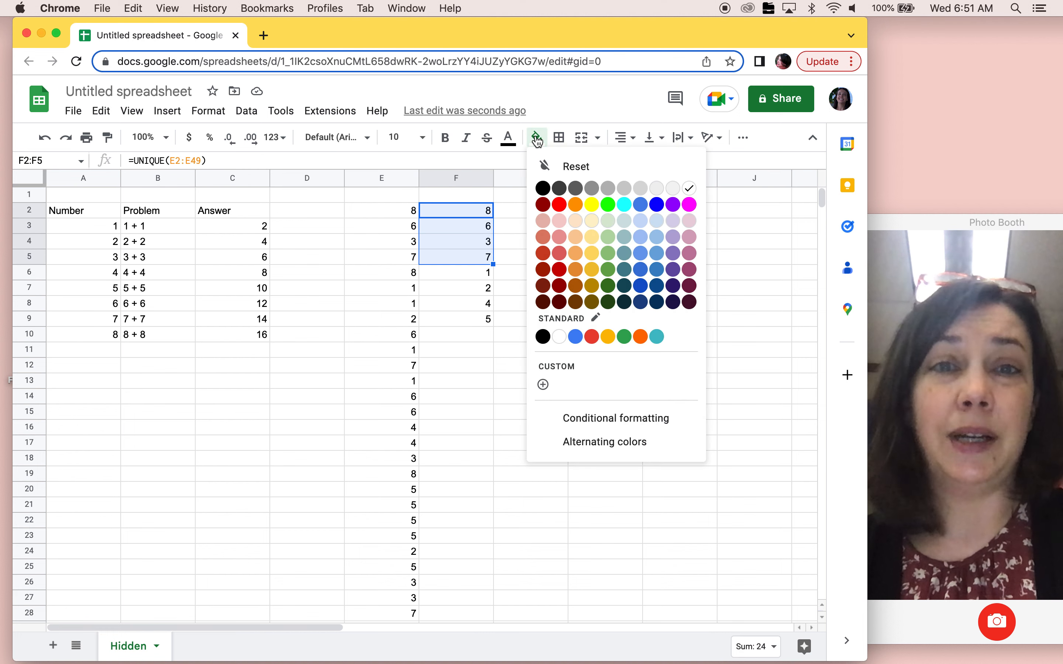
click(591, 204)
click(559, 489)
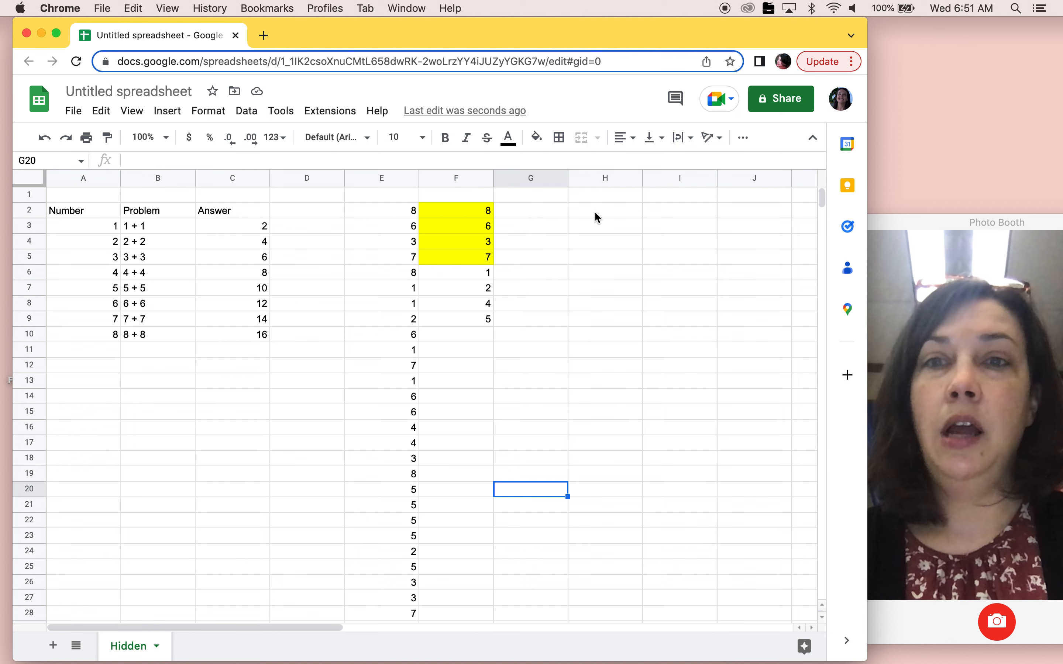
Add the header "Problem" in cell G1 and "Answer" in cell H1
click(545, 215)
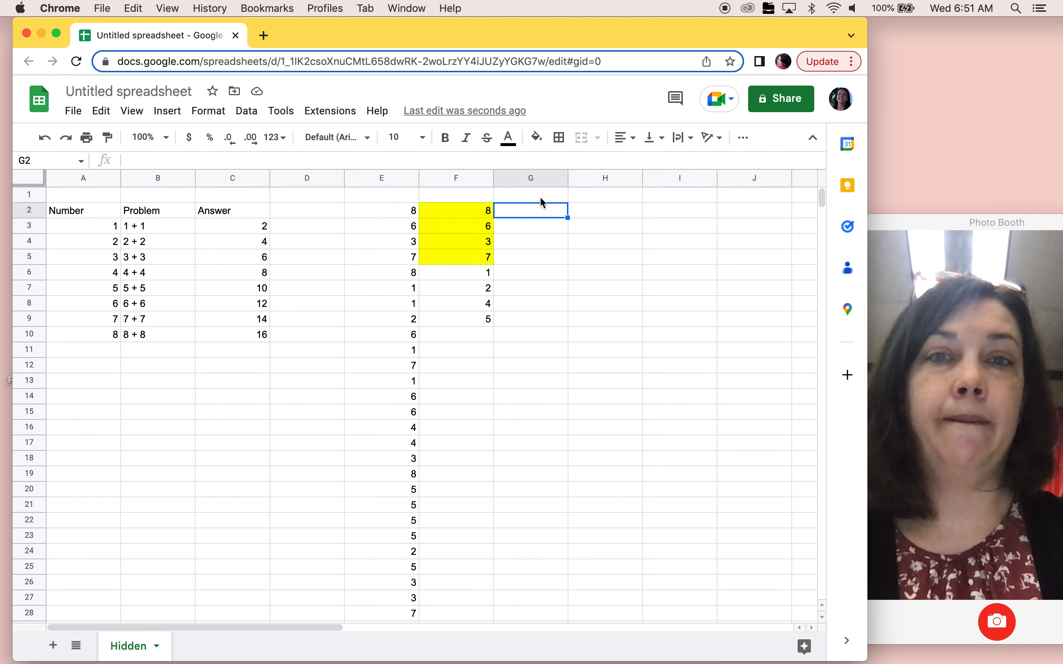
click(542, 199)
text(Problem)
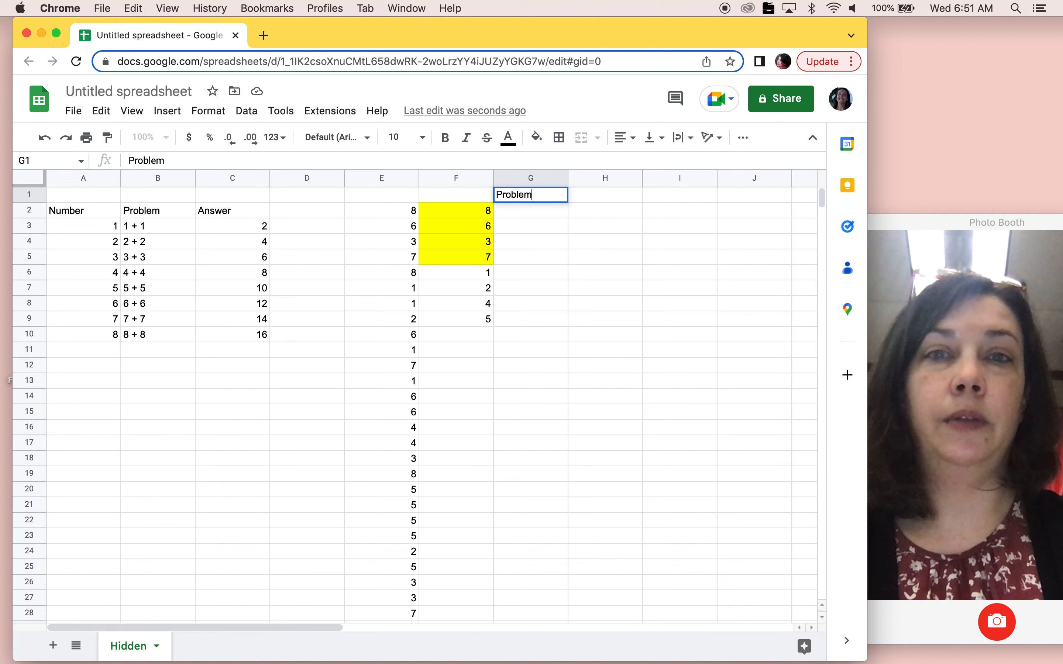
key(Tab)
text(Answer)
key(Return)
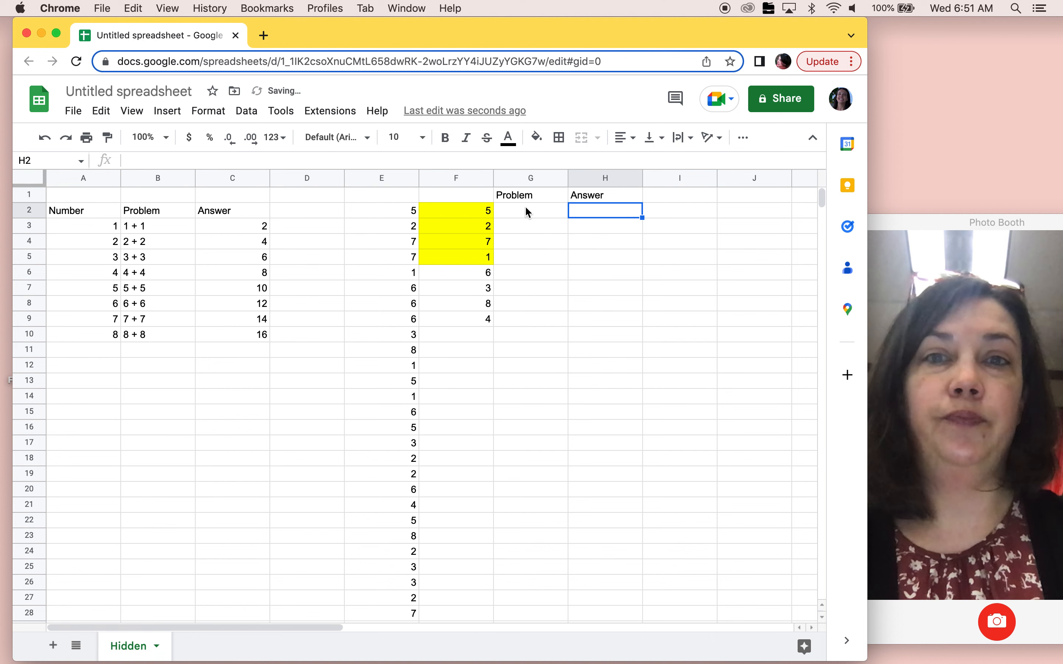
Start an IFS formula in G2 that returns B3 when F2=1 and B4 when F2=2
click(526, 212)
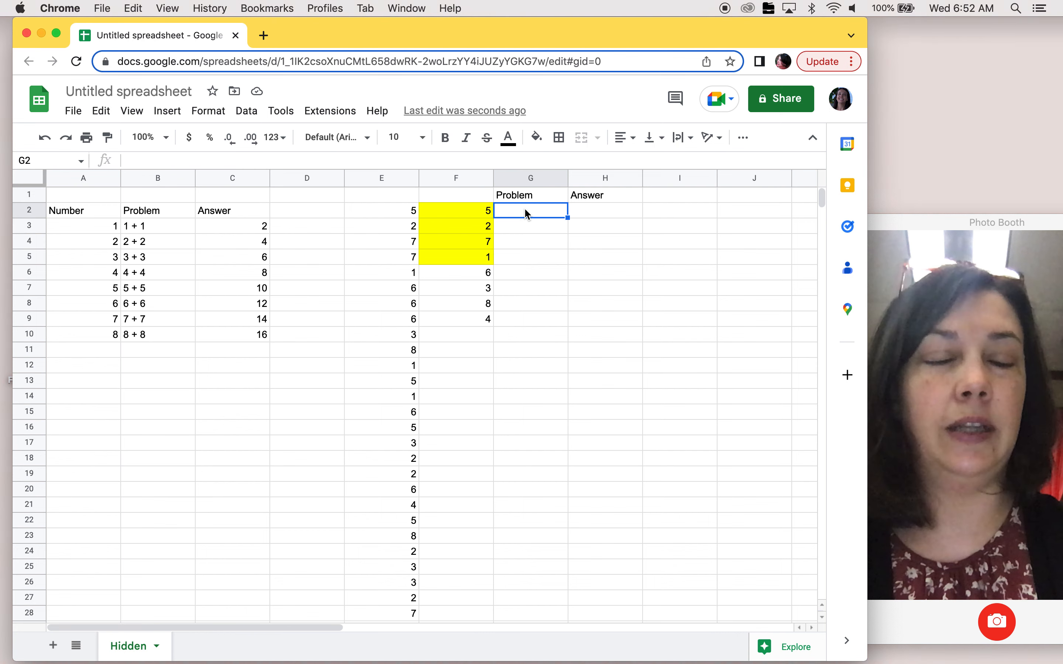
text(=)
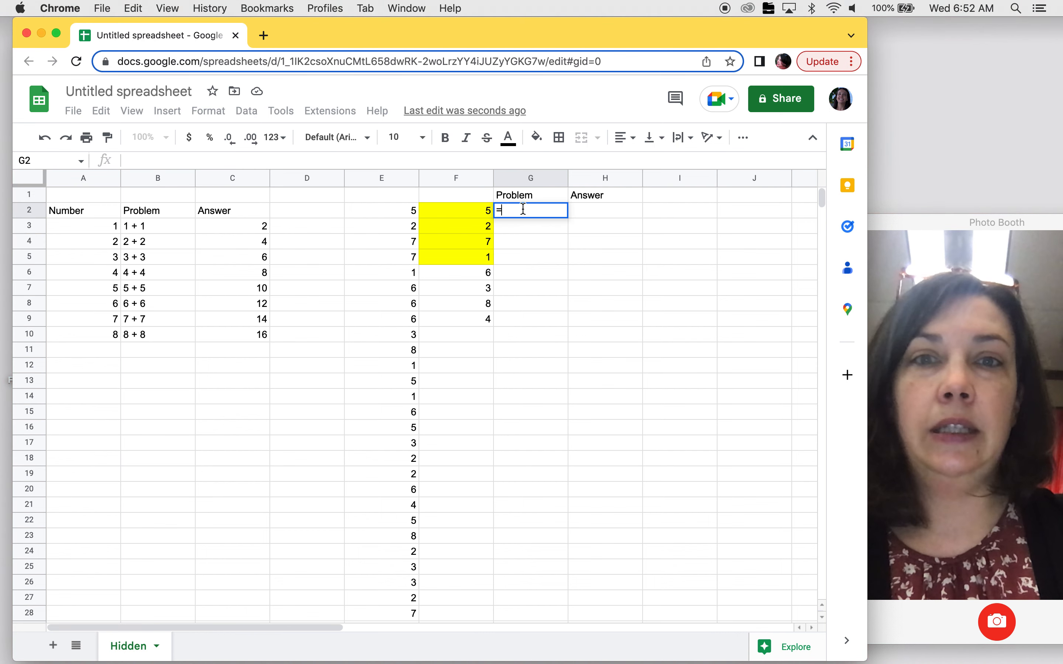
text(ifs()
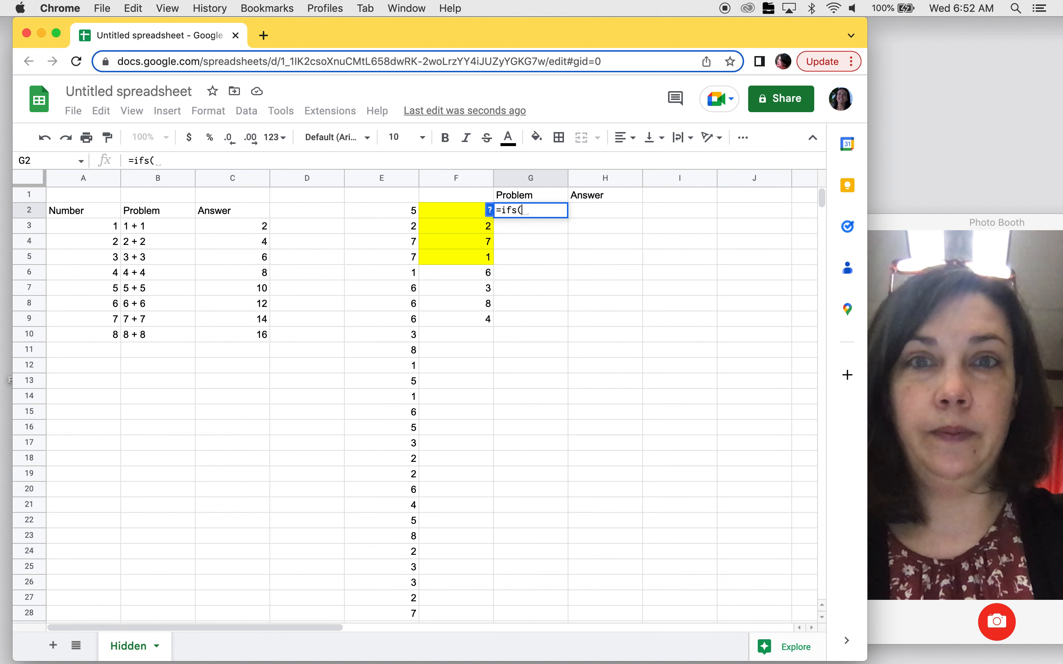
click(457, 209)
text(=1,)
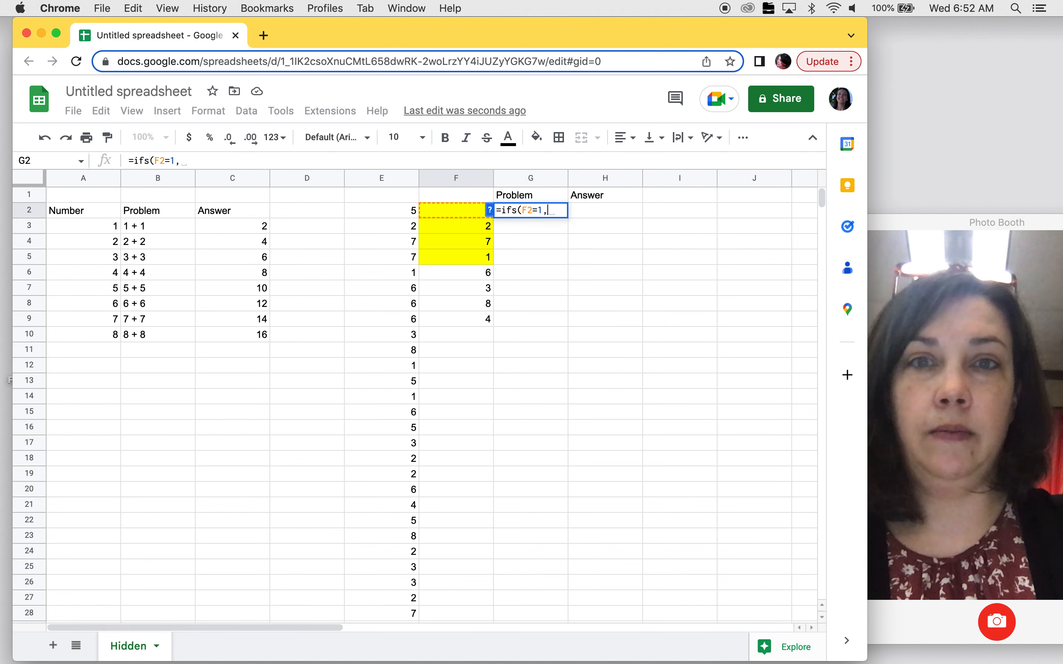
click(166, 225)
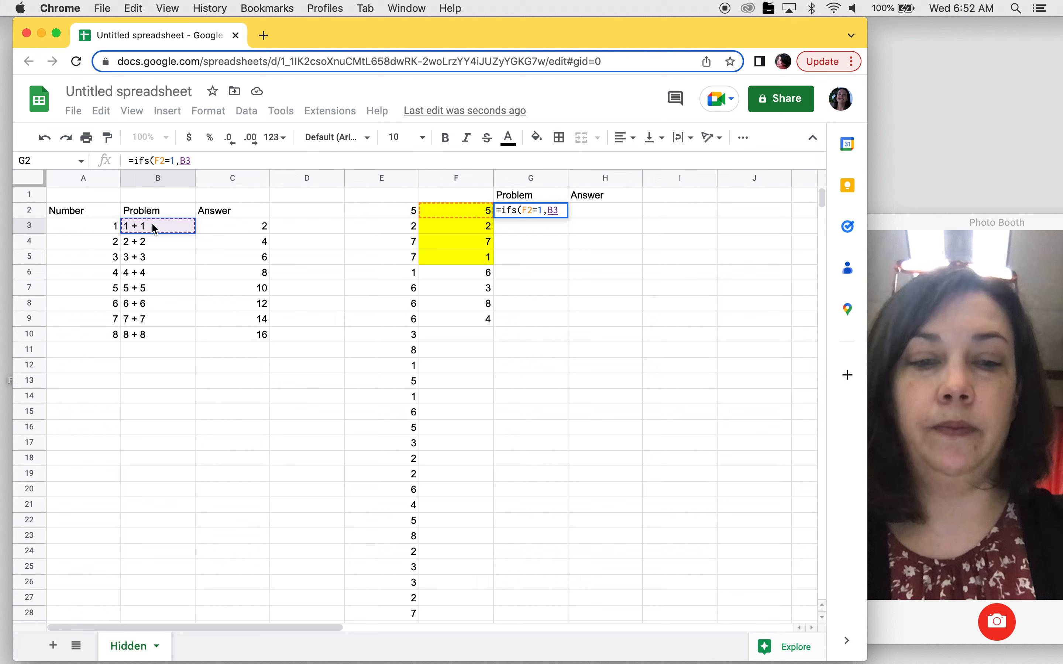
text(,)
click(439, 207)
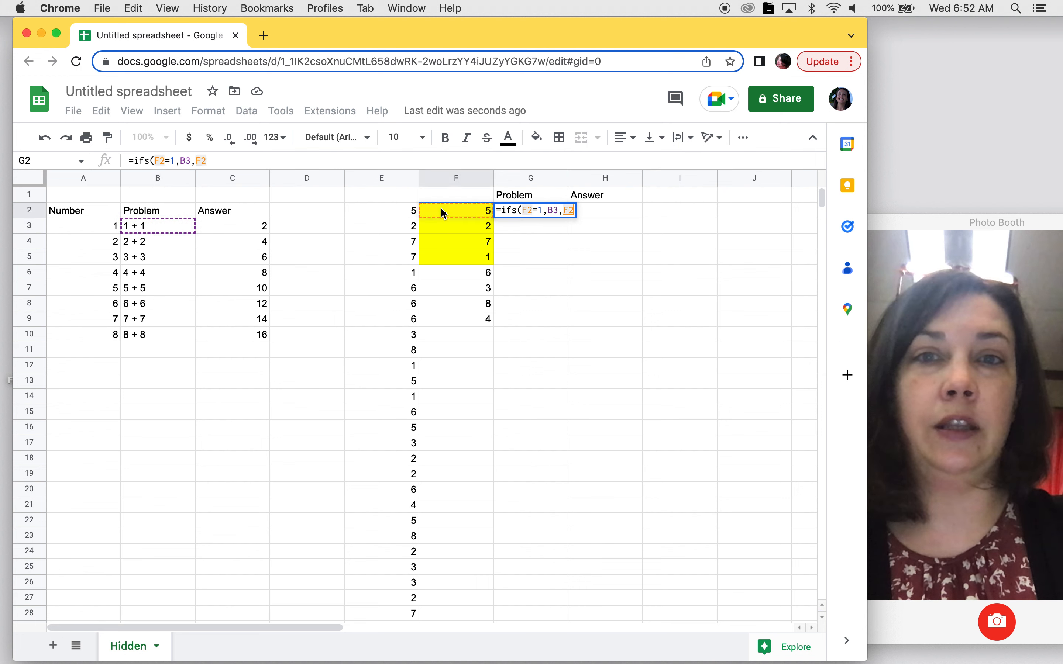
text(=2)
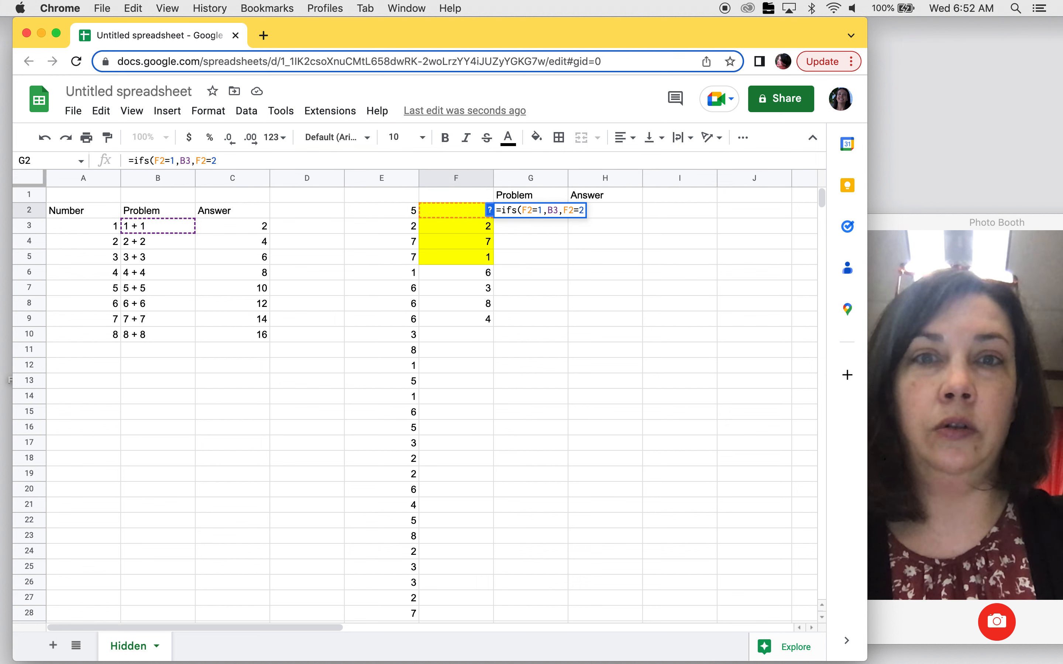
text(,)
click(162, 237)
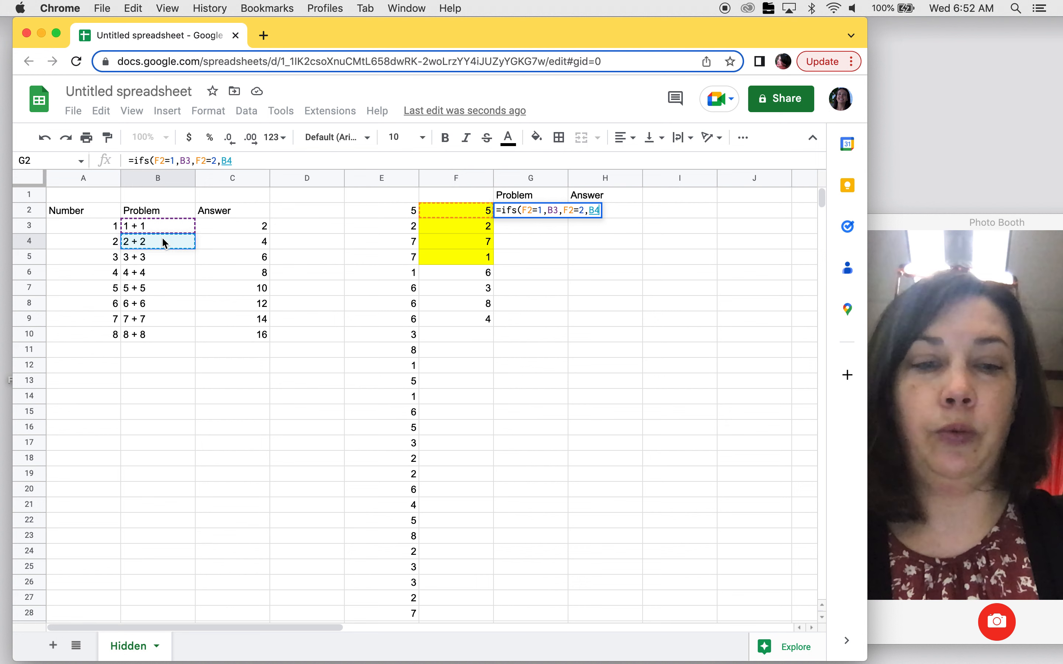
Extend the IFS formula in G2 so that F2=3 returns B5 and F2=4 returns B6
text(,)
click(450, 211)
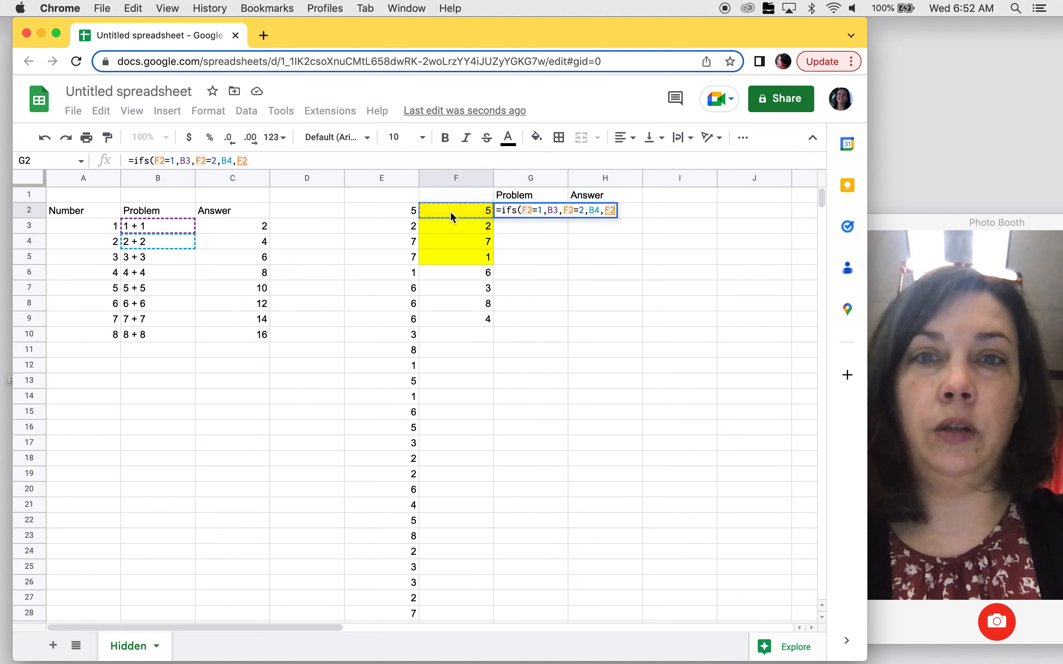
text(=)
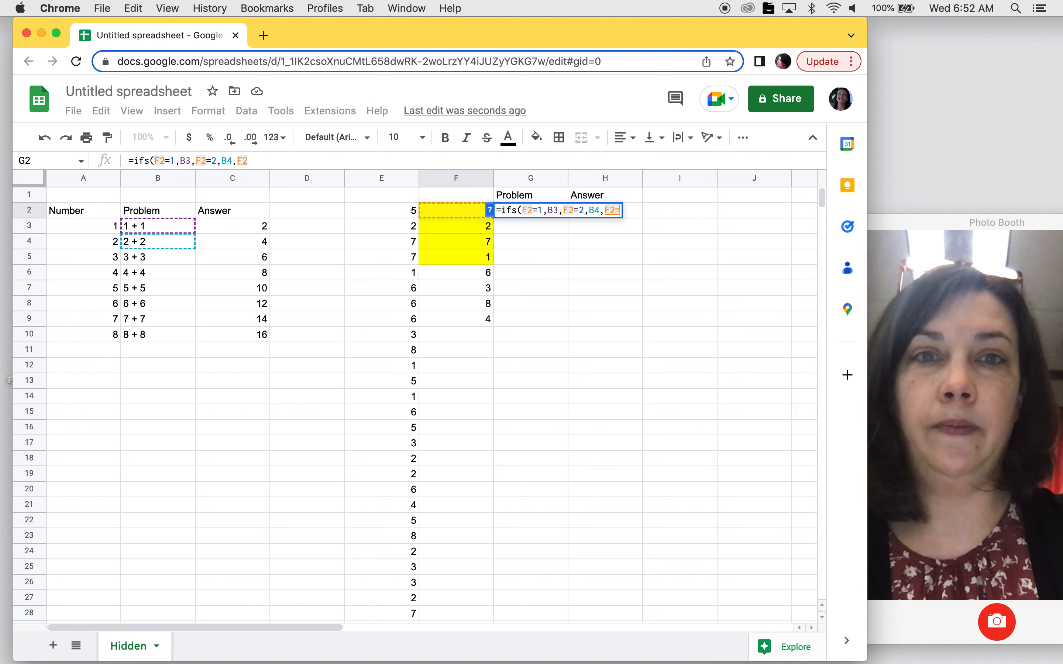
text(3,)
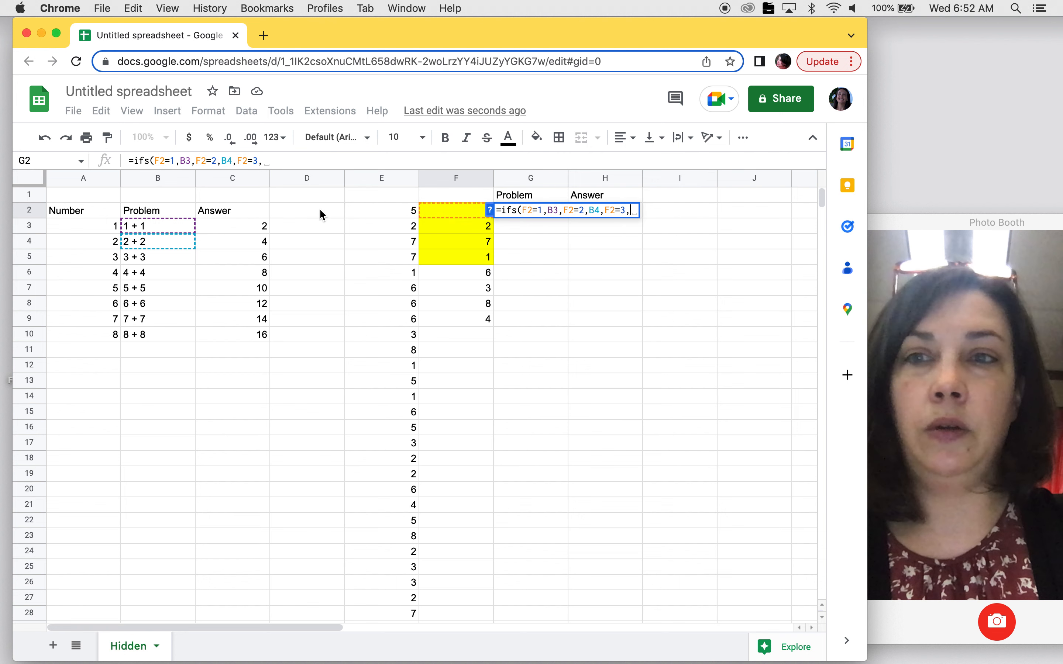
click(160, 259)
text(,)
click(446, 211)
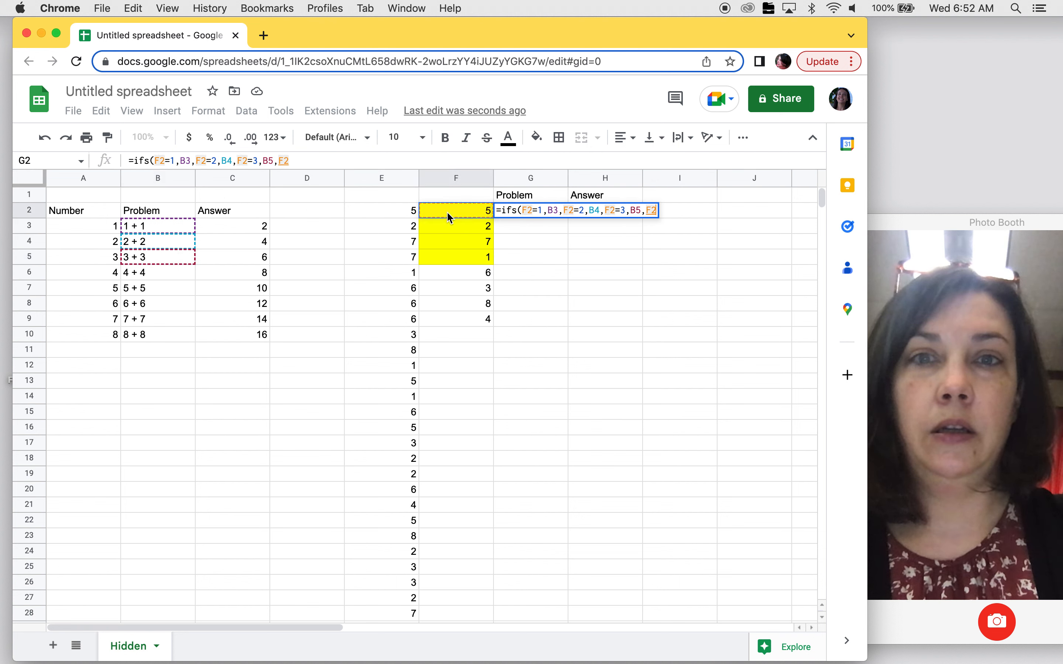
text(=4,)
click(176, 275)
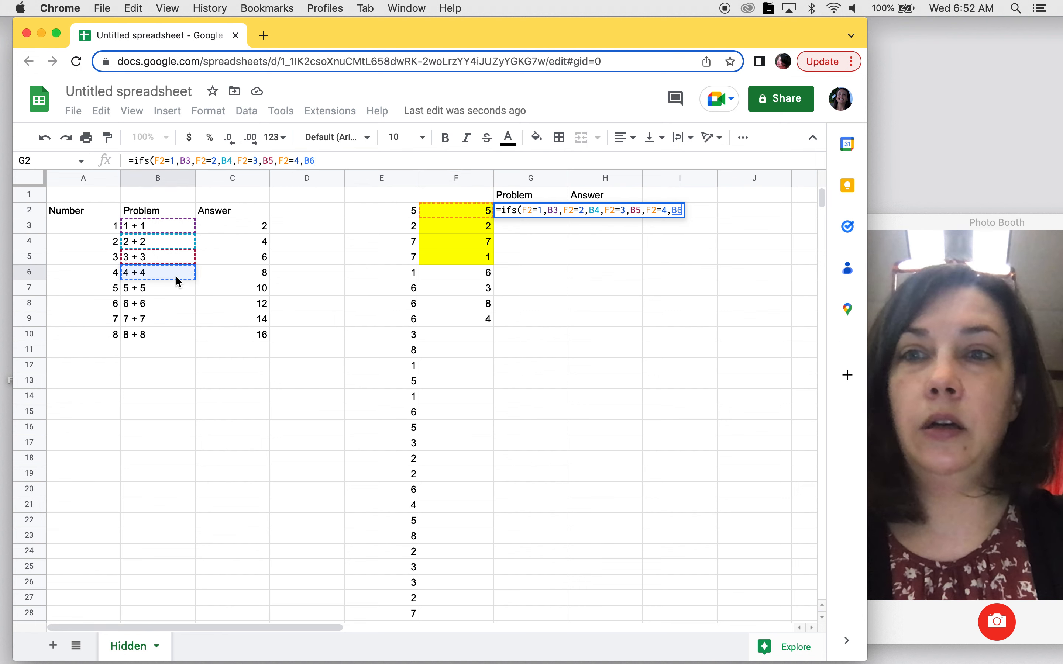
Add the conditions F2=5 returning B7 and F2=6 returning B8 to the G2 formula
text(,)
click(436, 205)
text(=5,)
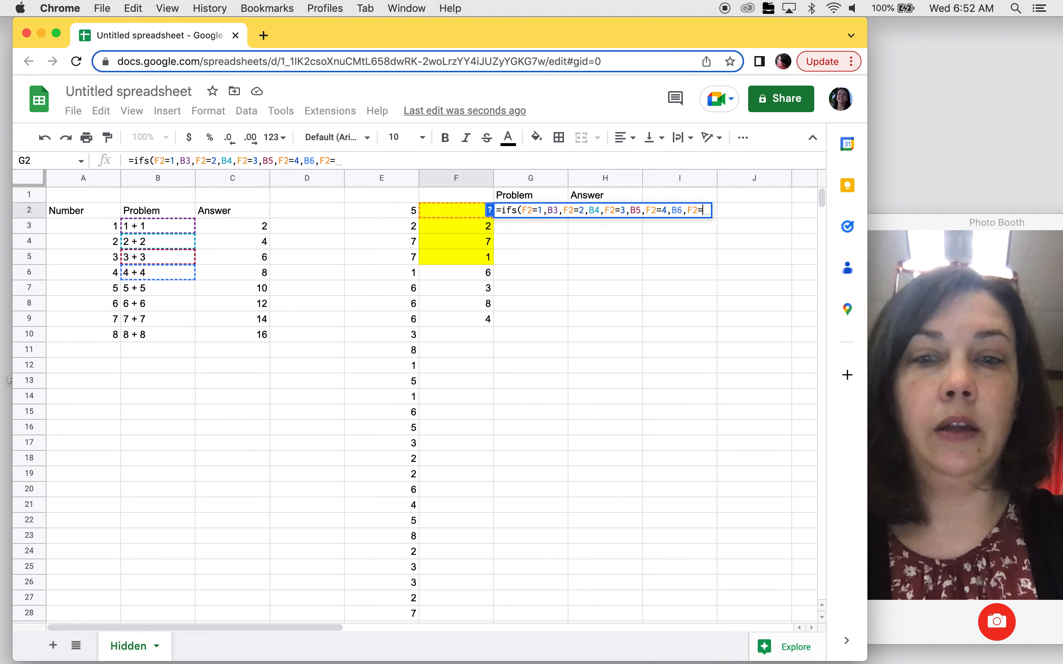
click(169, 288)
text(,)
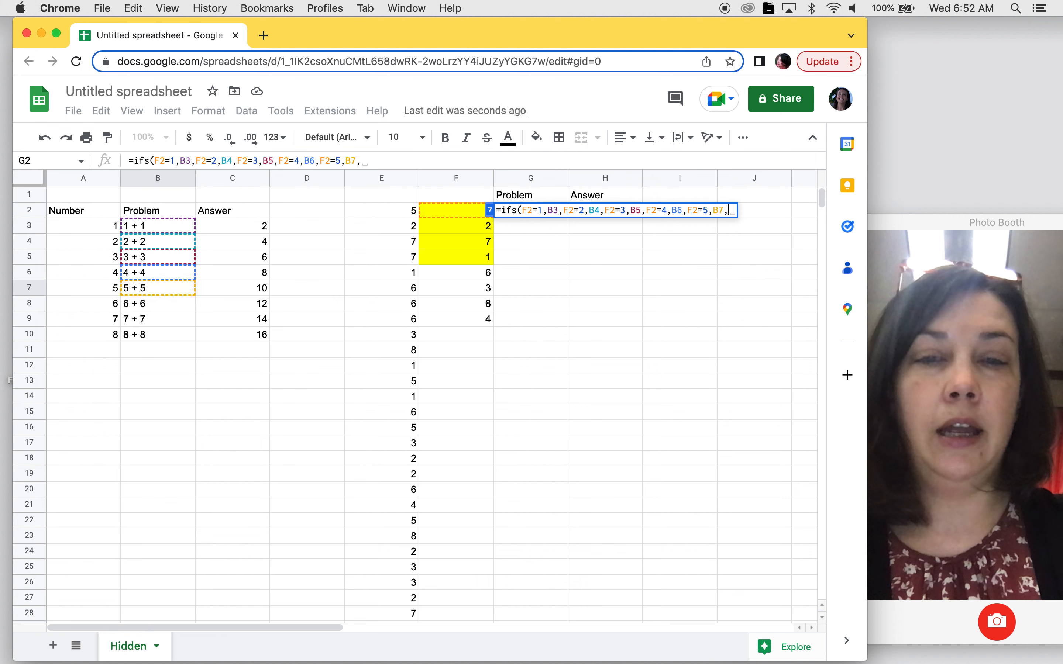
click(445, 208)
text(=6,)
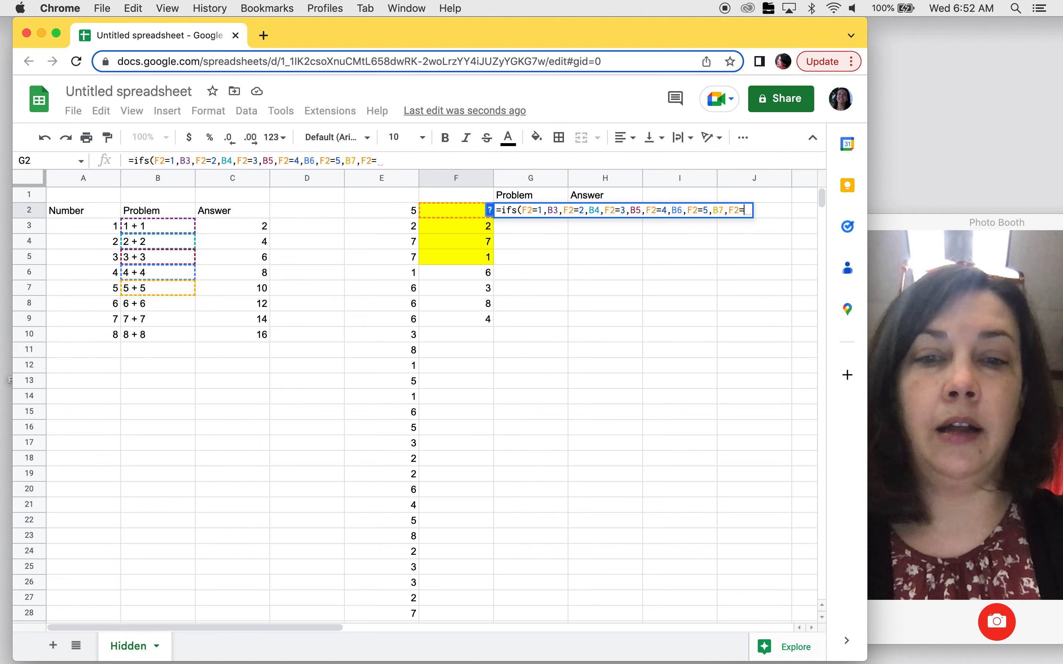
click(172, 303)
Complete the G2 formula with F2=7 returning B9 and F2=8 returning B10, and enter it
text(,)
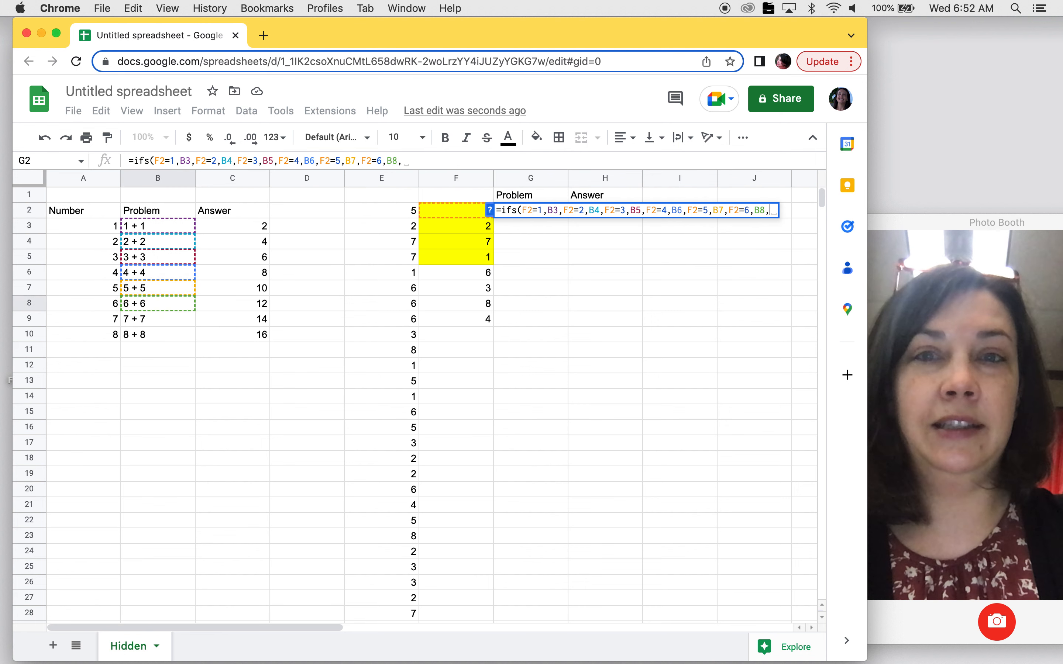
click(446, 208)
text(=7,)
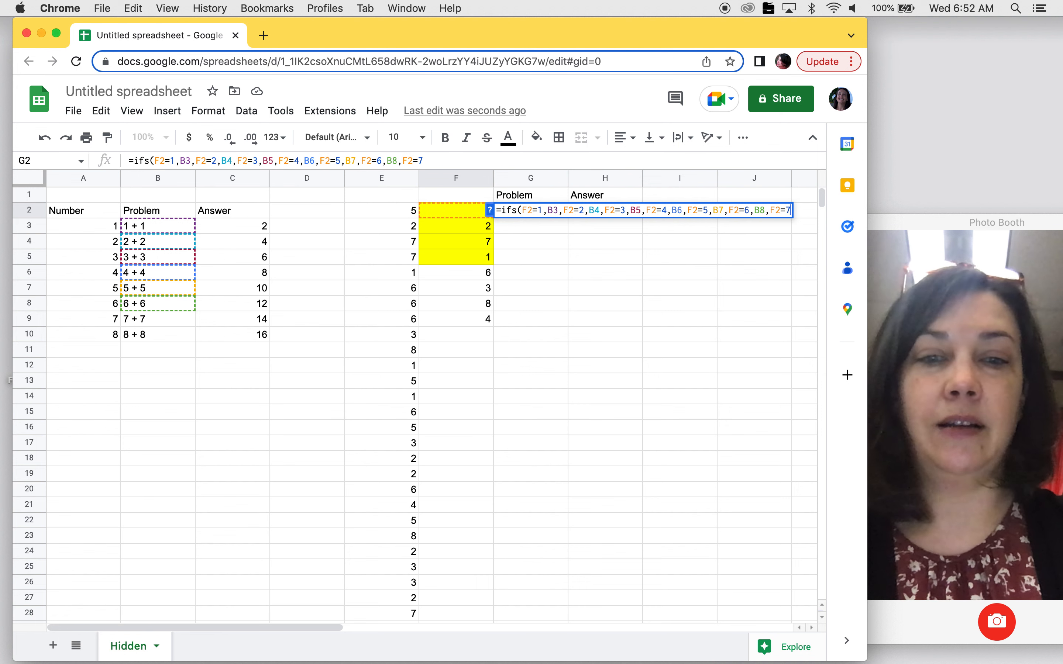
click(150, 321)
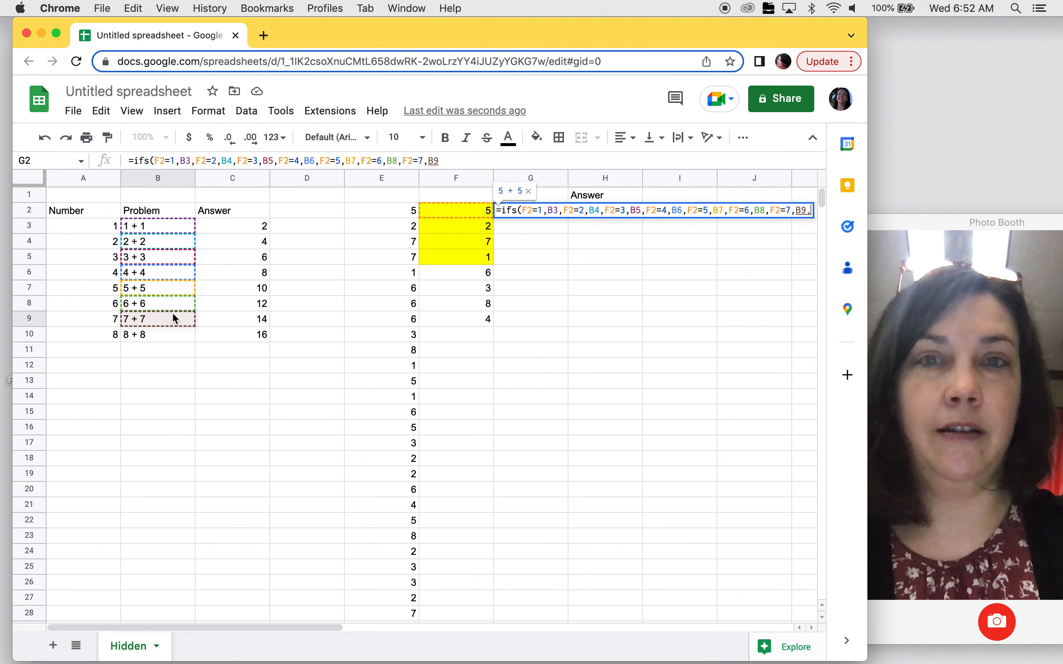
text(,)
click(437, 208)
text(=8,)
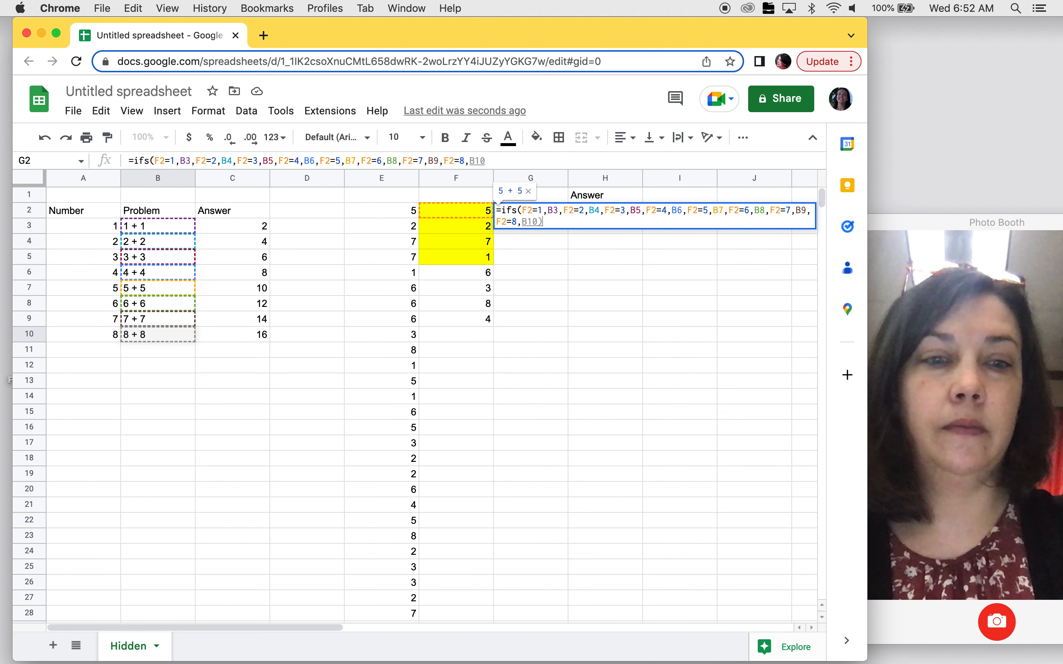
click(175, 337)
key(Return)
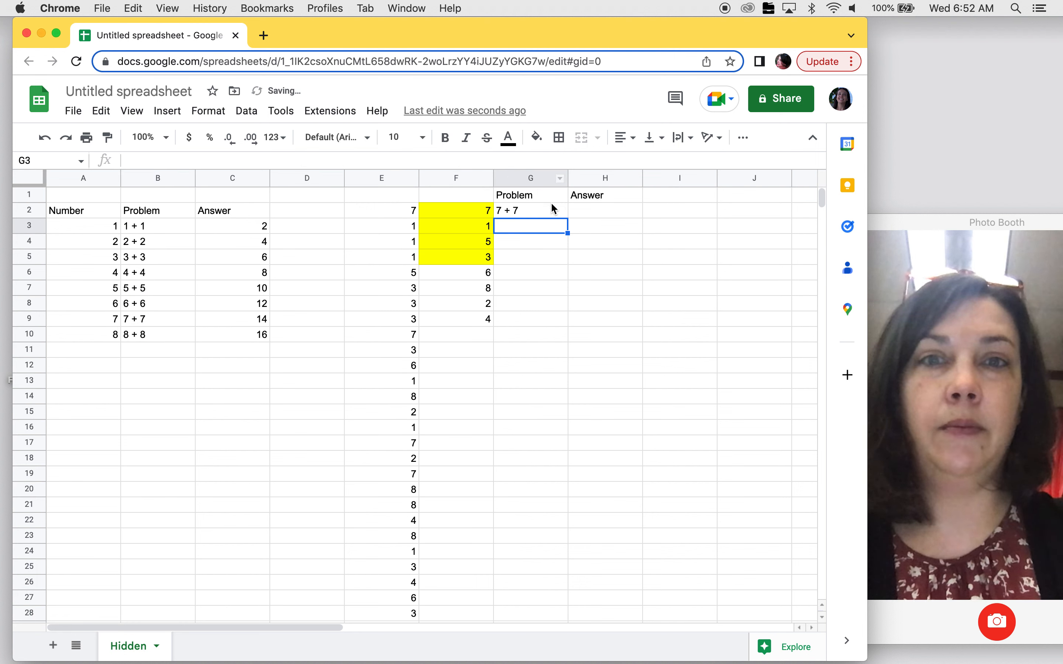
Copy the full formula text of G2 unchanged into cell H2 under the Answer header
click(498, 207)
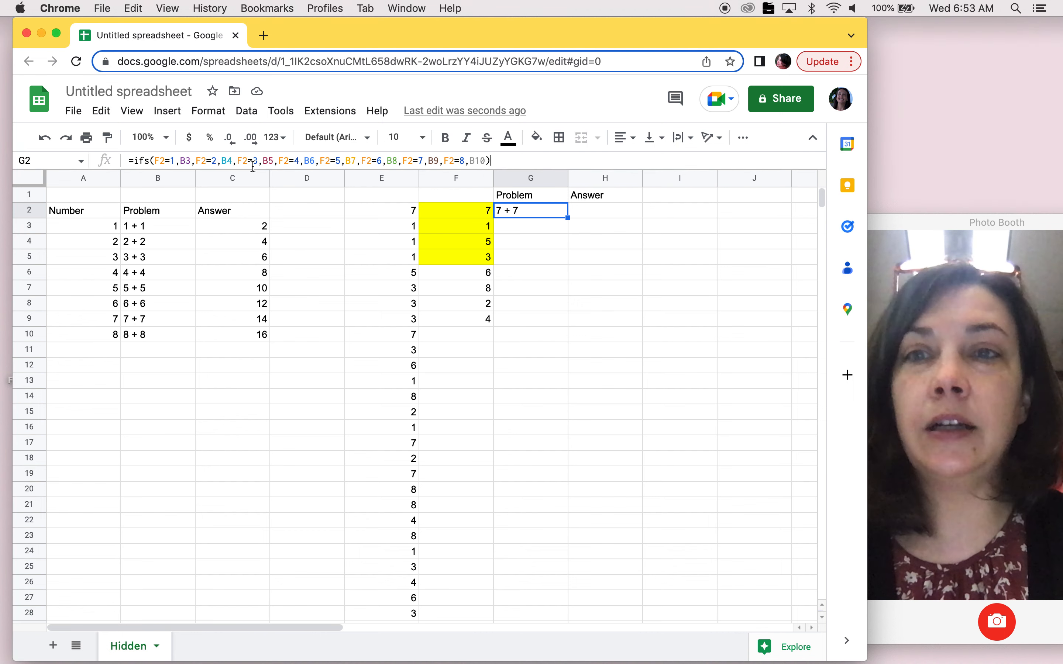
click(236, 159)
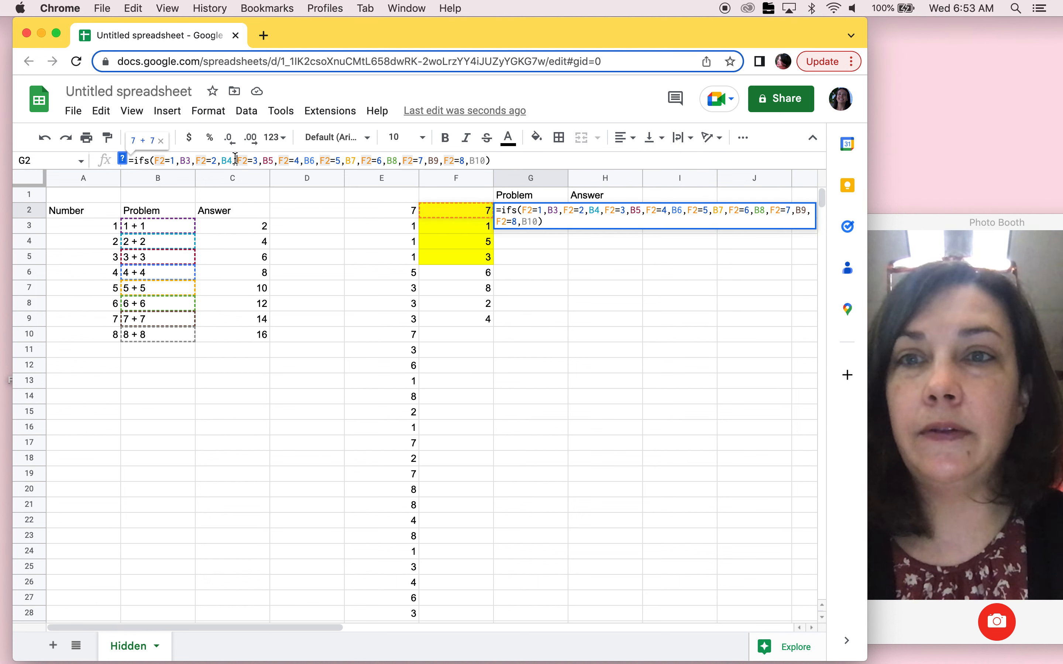
click(494, 160)
drag(495, 160, 111, 154)
key(super+c)
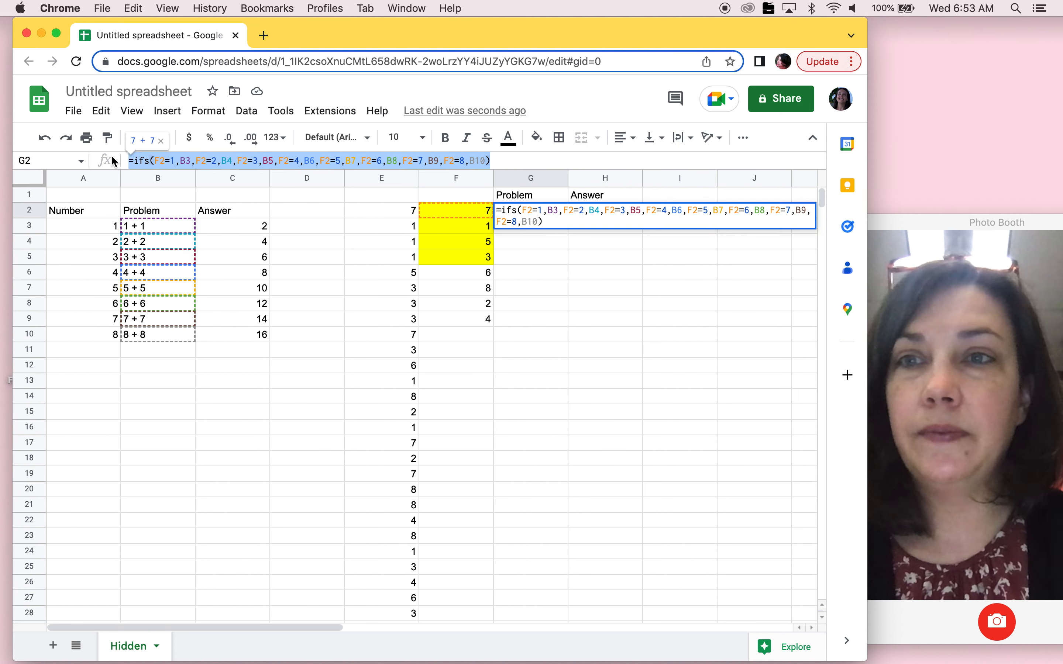
click(619, 366)
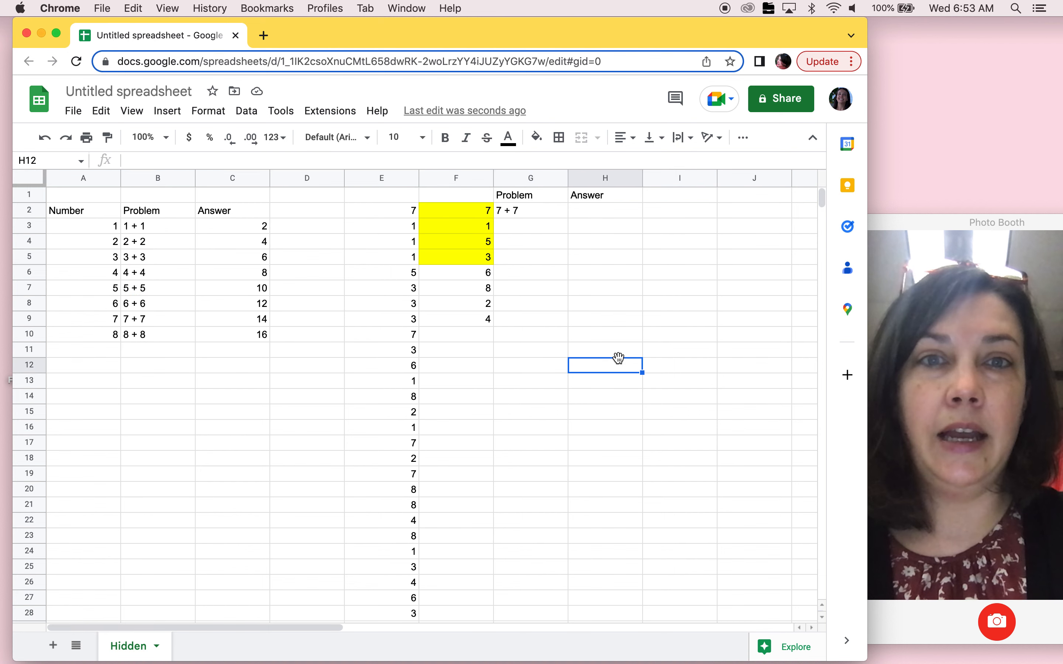
click(608, 212)
key(super+v)
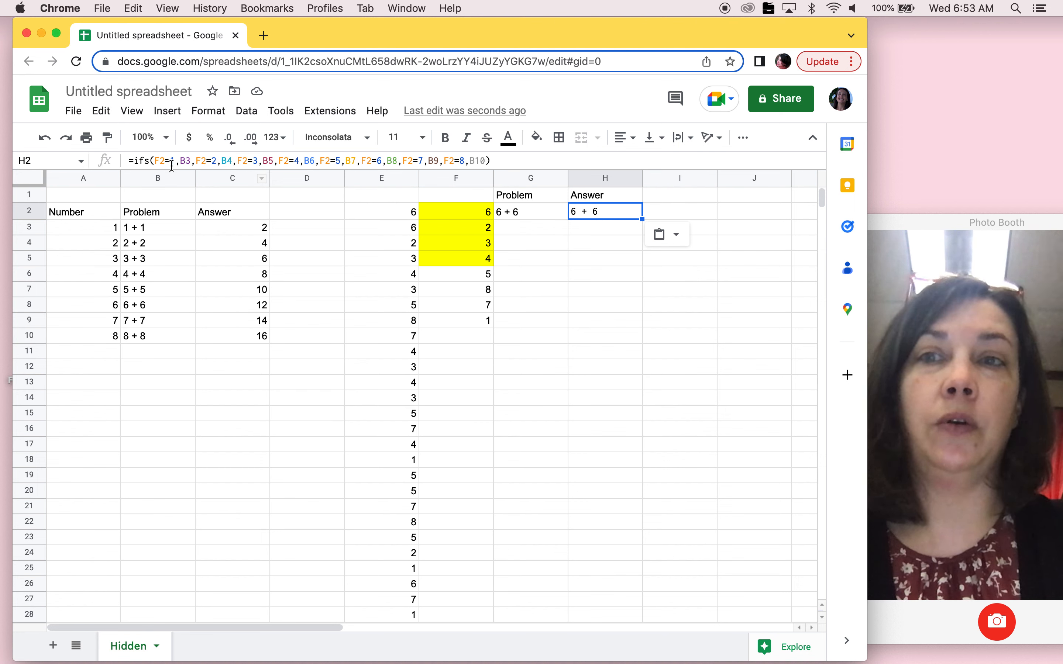
In the H2 formula, change the references B3, B4, B5 and B6 to C3, C4, C5 and C6
click(186, 161)
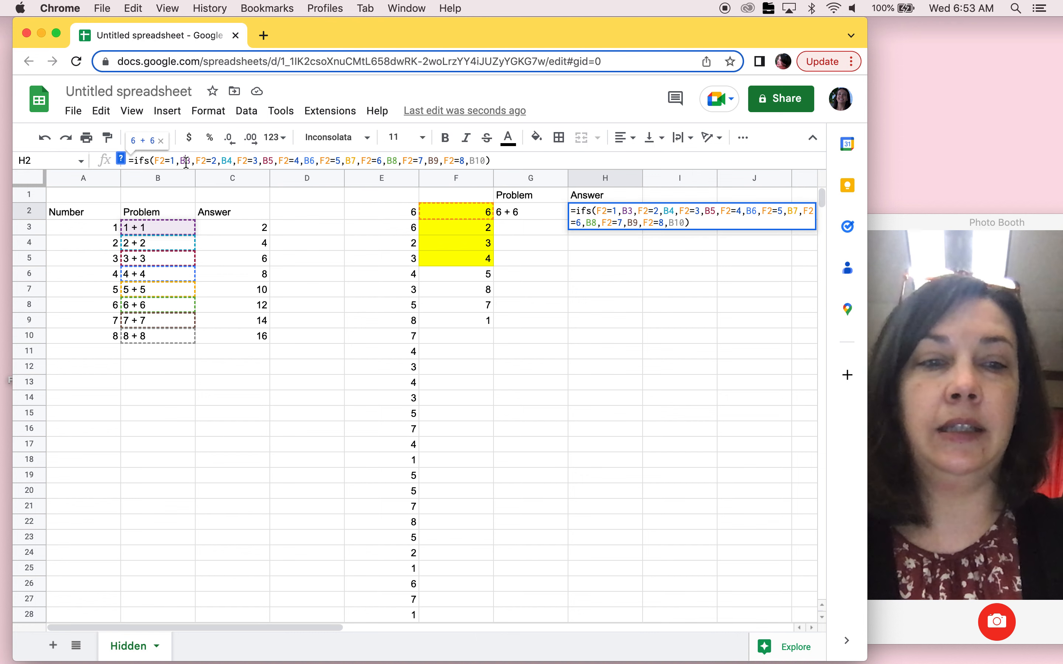
key(BackSpace)
text(C)
key(Right)
key(Right)
key(Right)
key(Right)
key(Right)
key(Right)
key(Right)
key(Right)
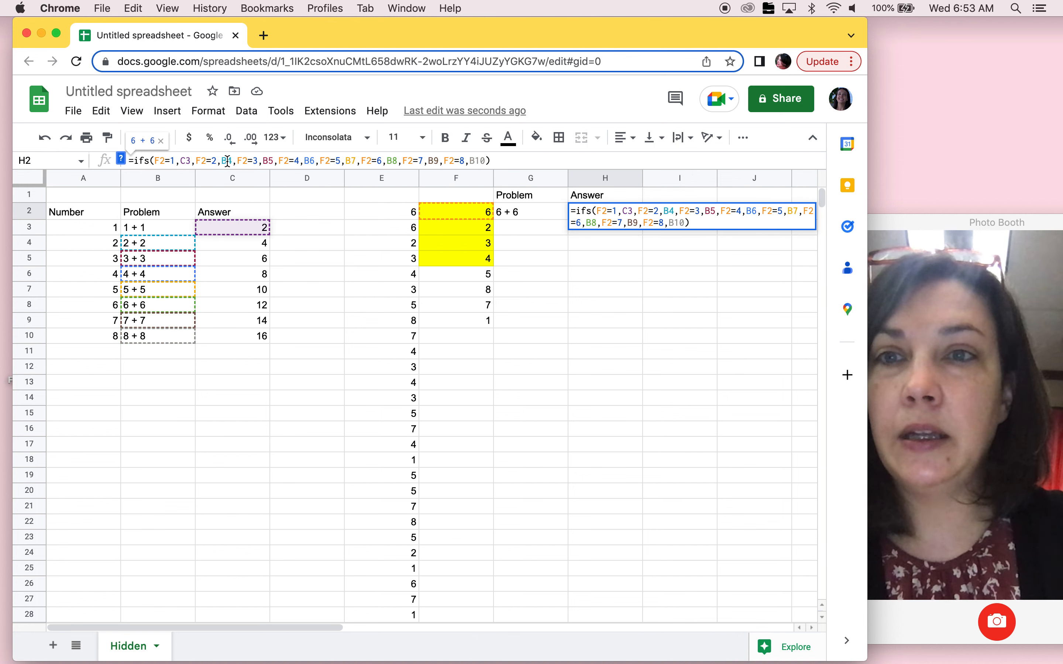
key(BackSpace)
text(C)
key(Right)
key(Right)
key(Right)
key(Right)
key(Right)
key(Right)
key(Right)
key(Right)
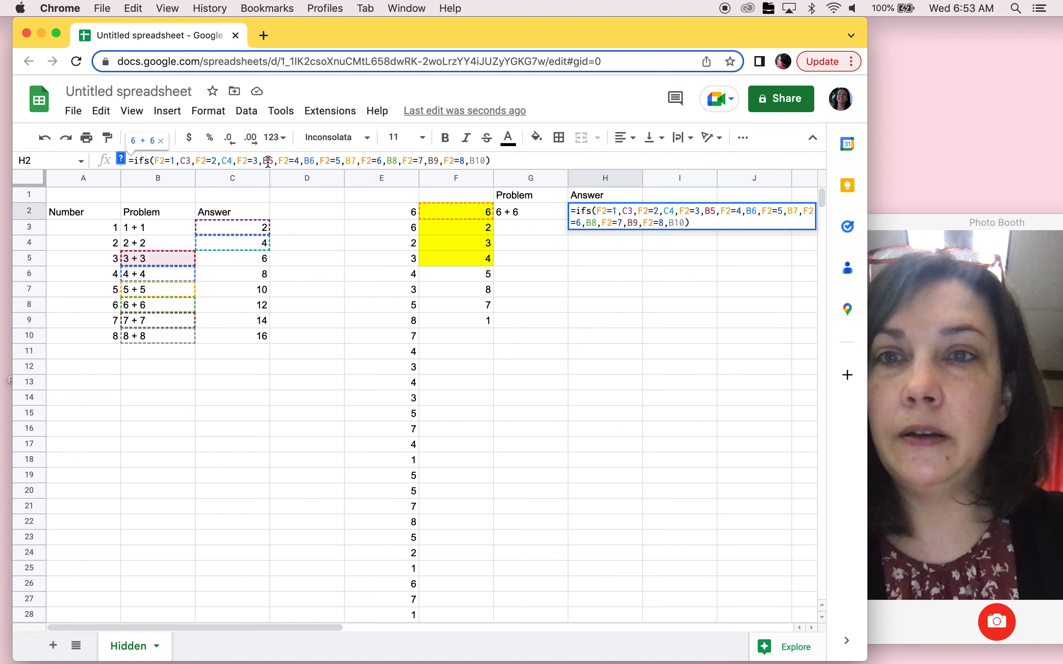
key(BackSpace)
text(C)
key(Right)
key(Right)
key(Right)
key(Right)
key(Right)
key(Right)
key(Right)
key(Right)
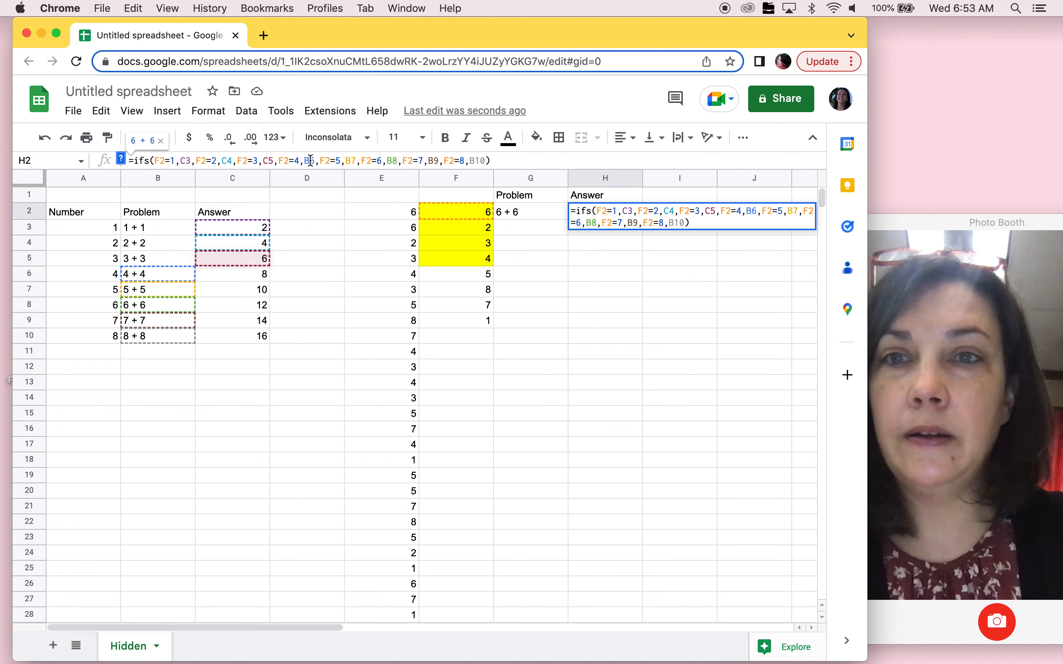
key(BackSpace)
text(C)
key(Right)
key(Right)
key(Right)
key(Right)
key(Right)
key(Right)
key(Right)
key(Right)
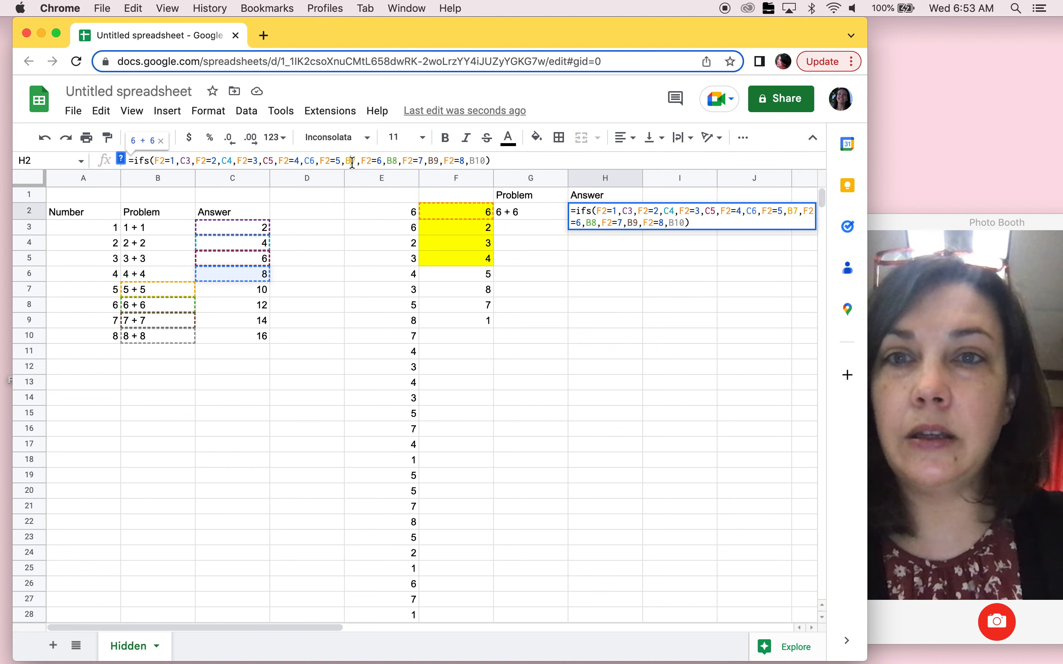
Change the remaining H2 references B7, B8, B9 and B10 to C7, C8, C9 and C10, and enter the formula
key(BackSpace)
text(C)
key(Right)
key(Right)
key(Right)
key(Right)
key(Right)
key(Right)
key(Right)
key(Right)
key(BackSpace)
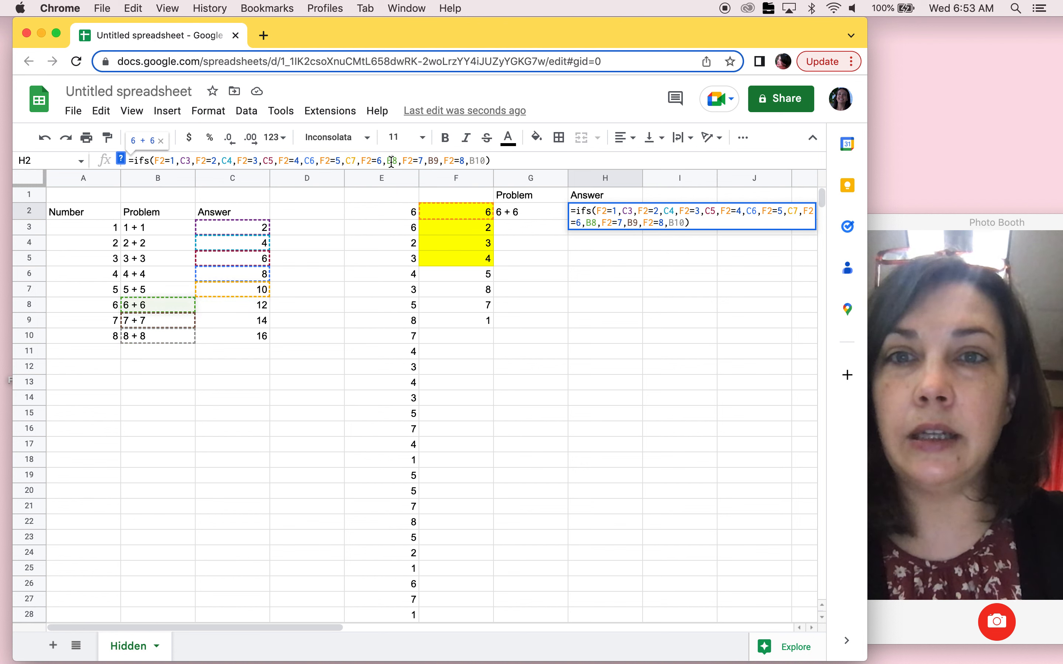
text(C)
key(Right)
key(Right)
key(Right)
key(Right)
key(Right)
key(Right)
key(Right)
key(Right)
key(BackSpace)
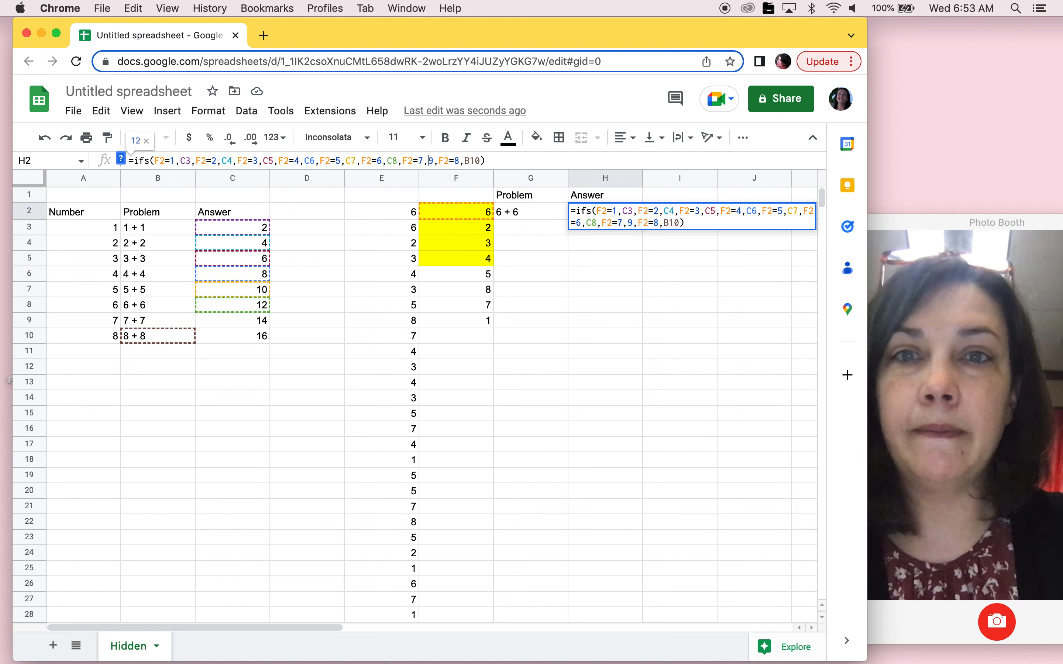
text(C)
key(Right)
key(Right)
key(Right)
key(Right)
key(Right)
key(Right)
key(Right)
key(Right)
key(BackSpace)
text(C)
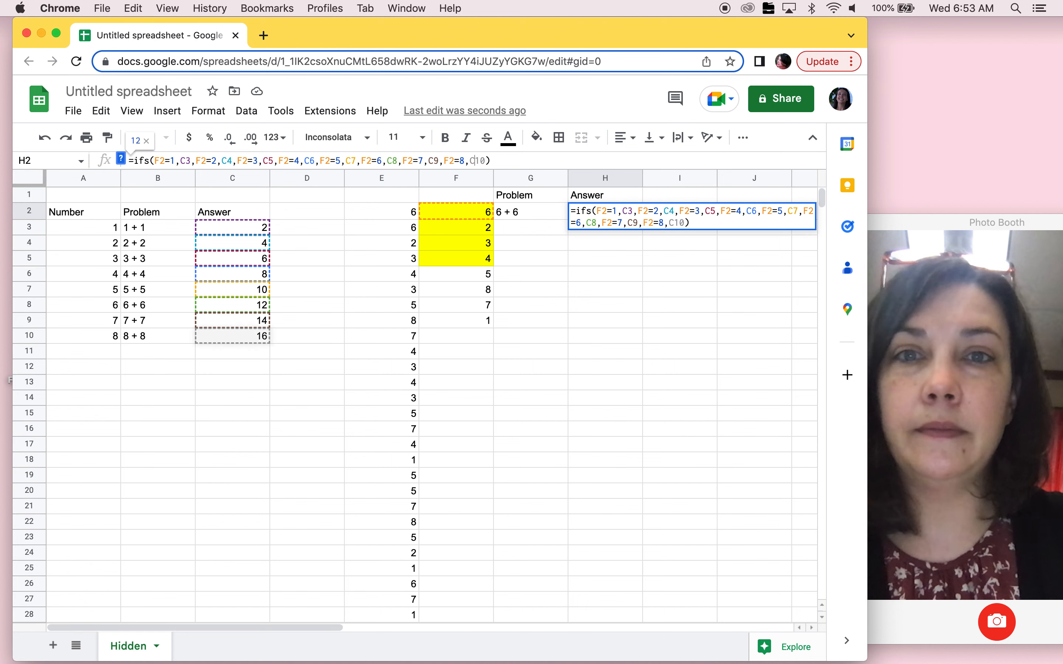
key(Return)
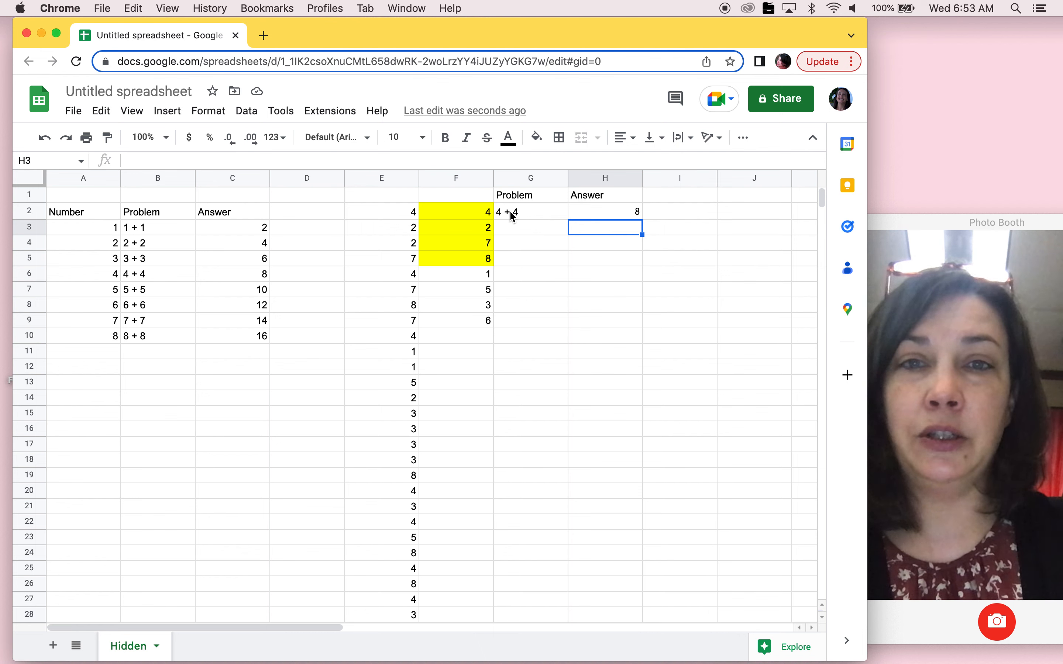
click(530, 217)
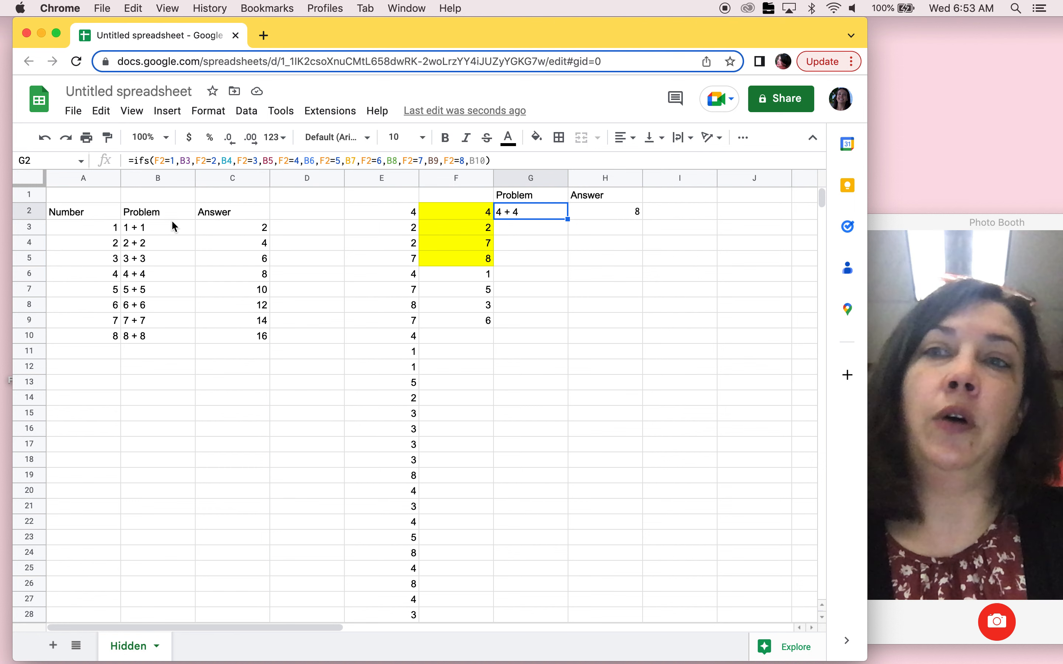
click(520, 225)
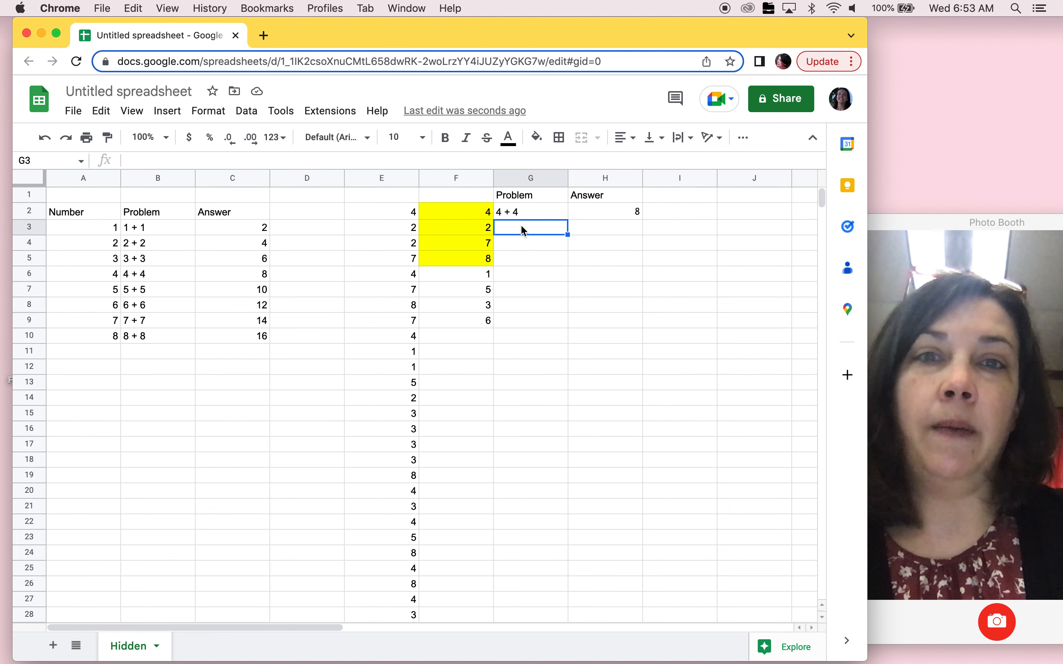
click(155, 249)
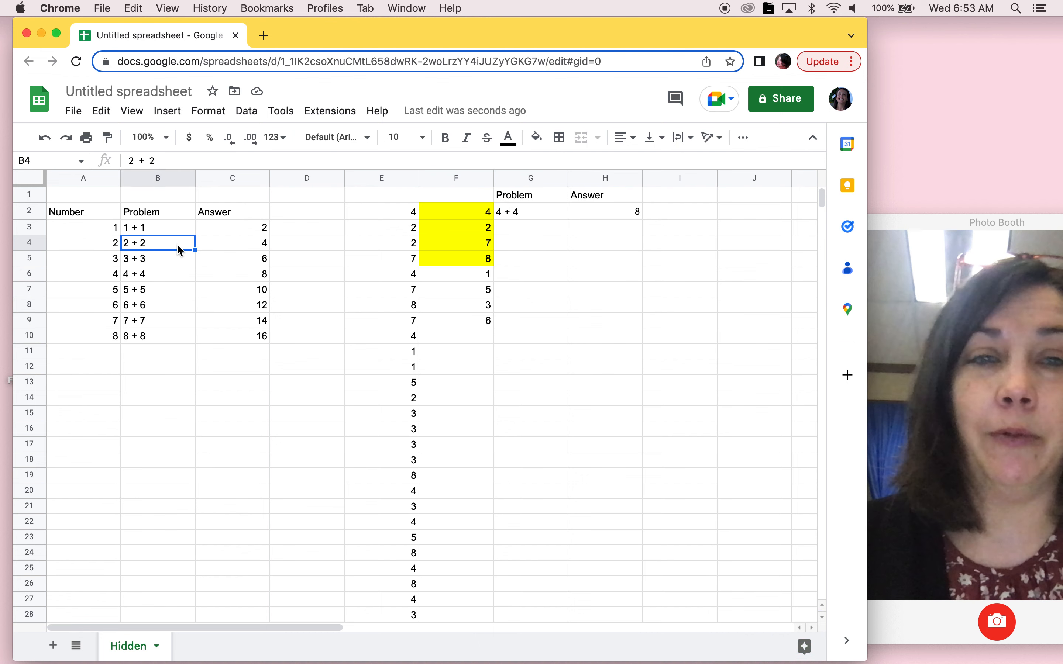
click(177, 226)
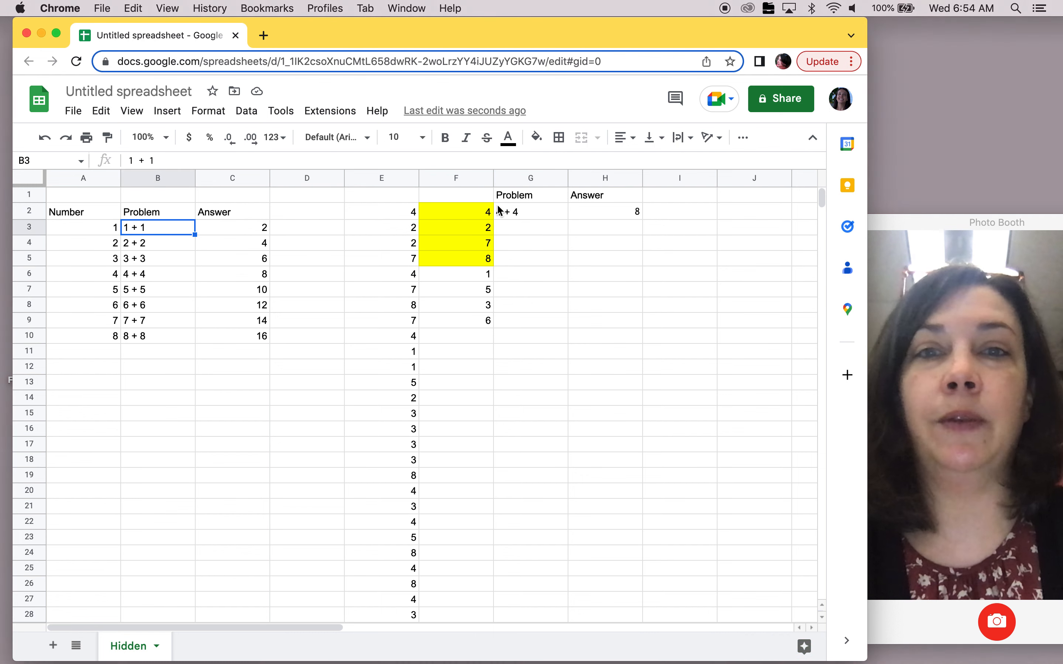
In the G2 formula, lock the rows of the first four problem references as B$3, B$4, B$5 and B$6
click(518, 215)
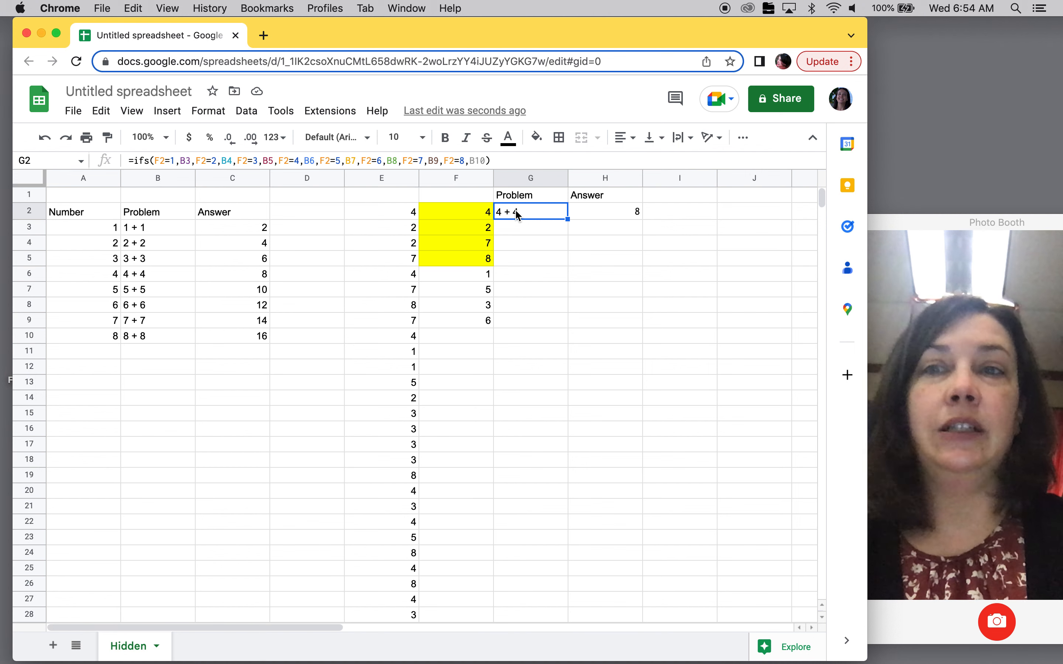
click(186, 161)
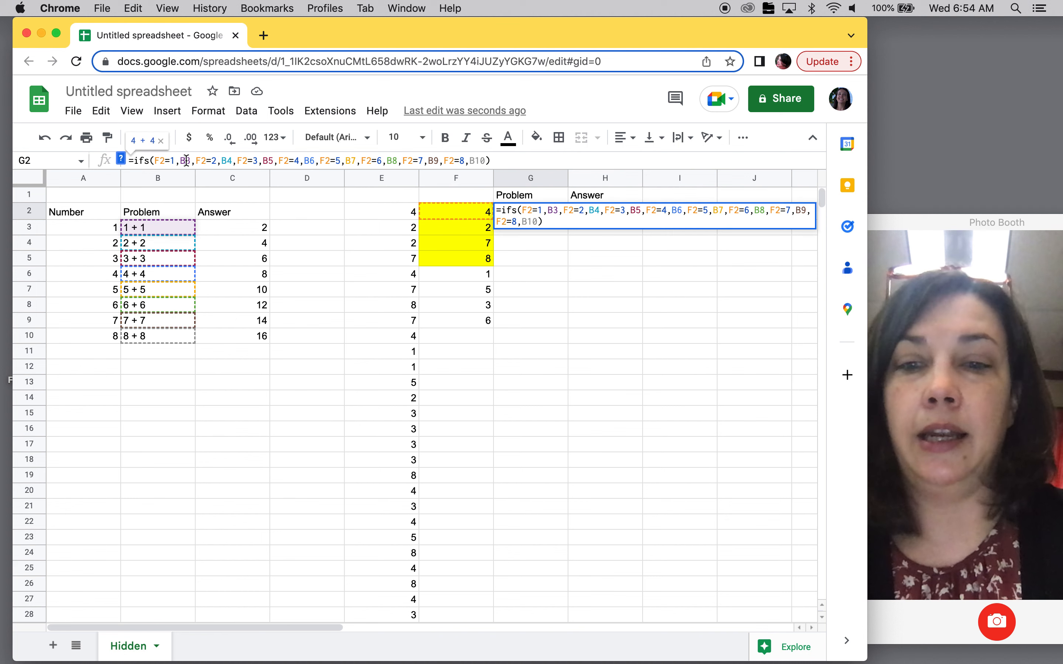
text($)
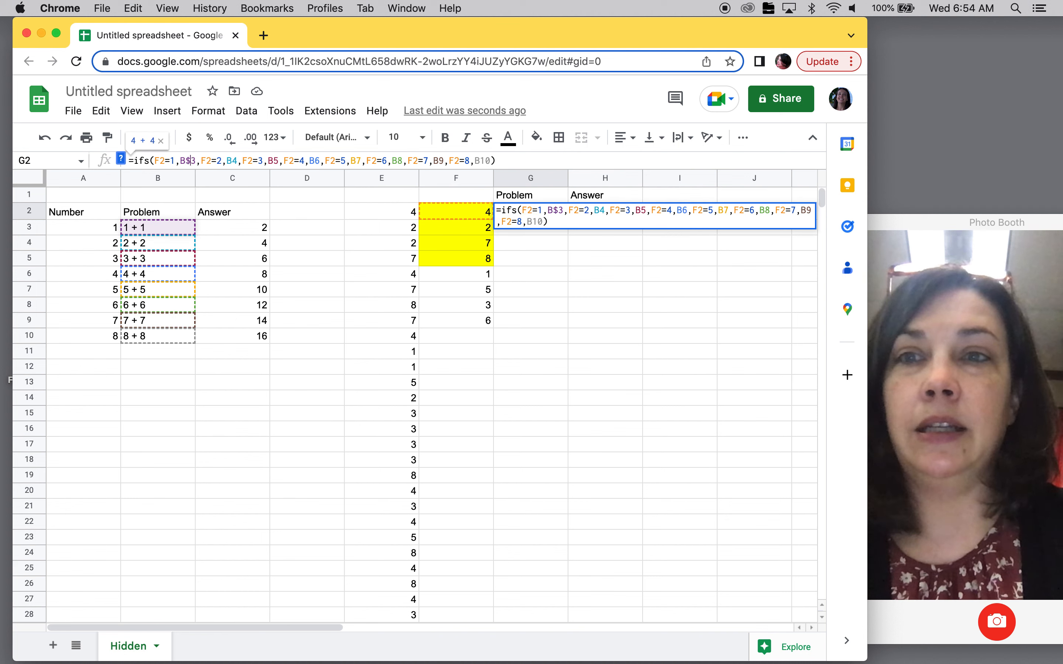
click(233, 161)
text($)
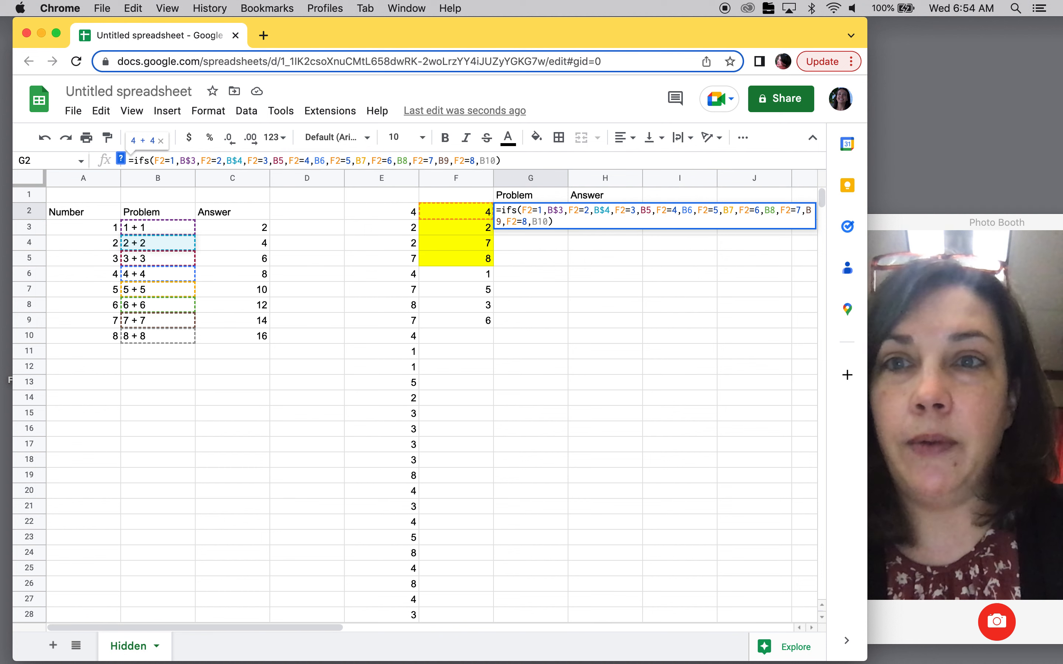
click(278, 160)
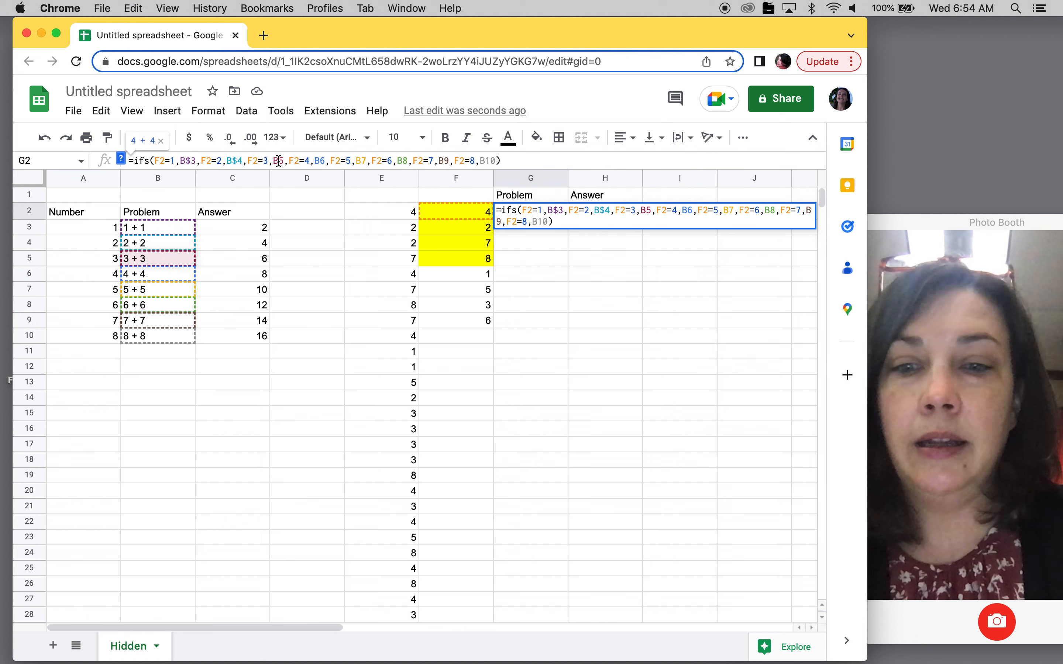
text($)
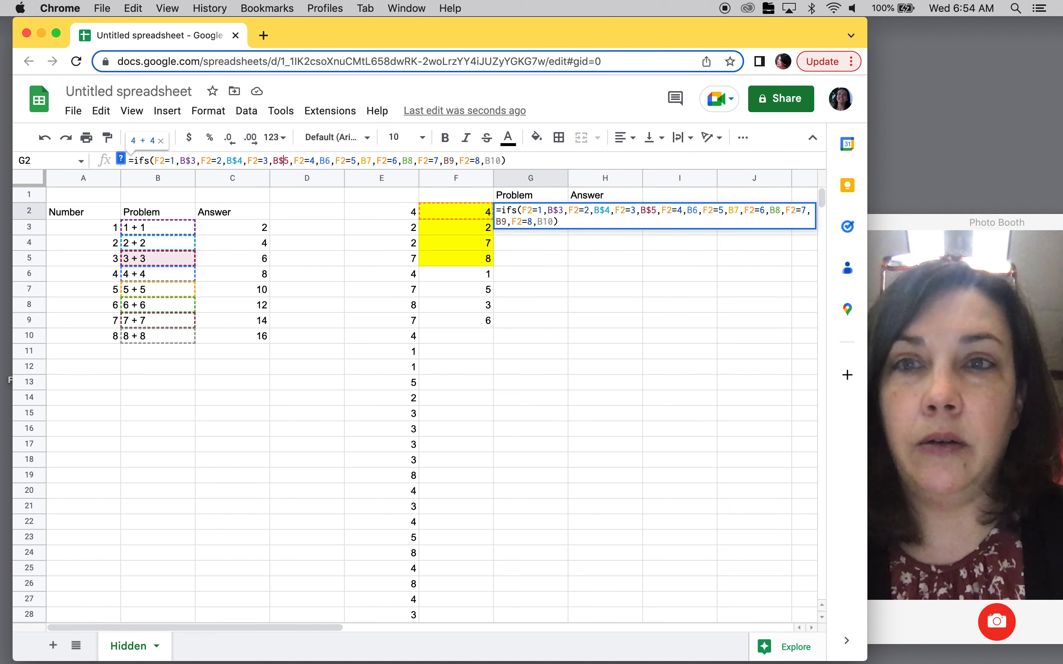
click(326, 160)
text($)
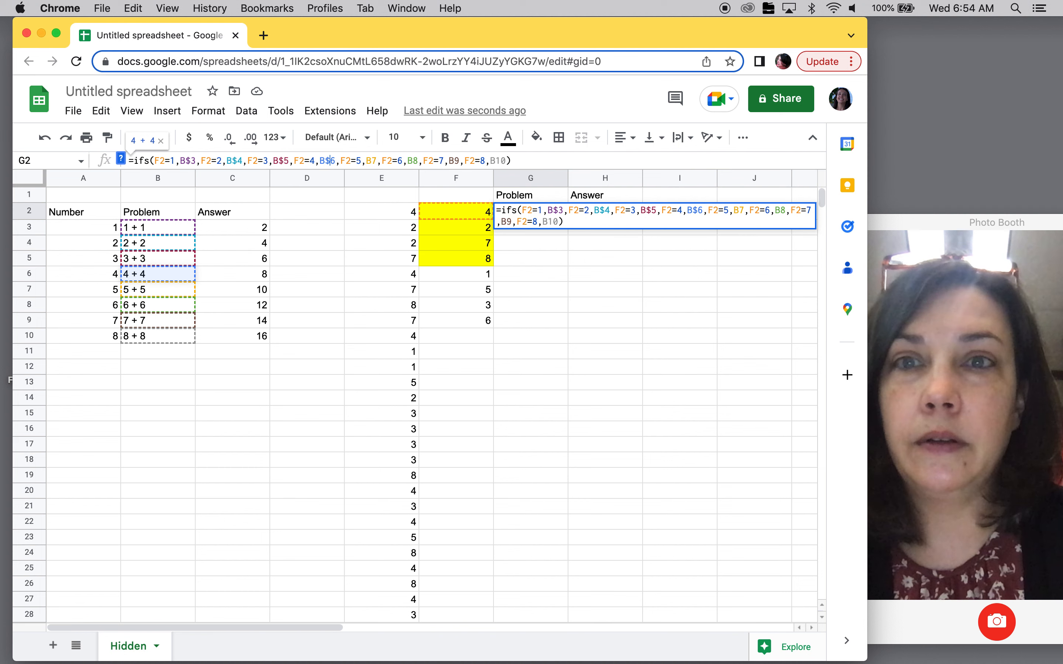
Lock the rows of the remaining G2 references as B$7, B$8, B$9 and B$10, and enter the formula
click(371, 161)
text($)
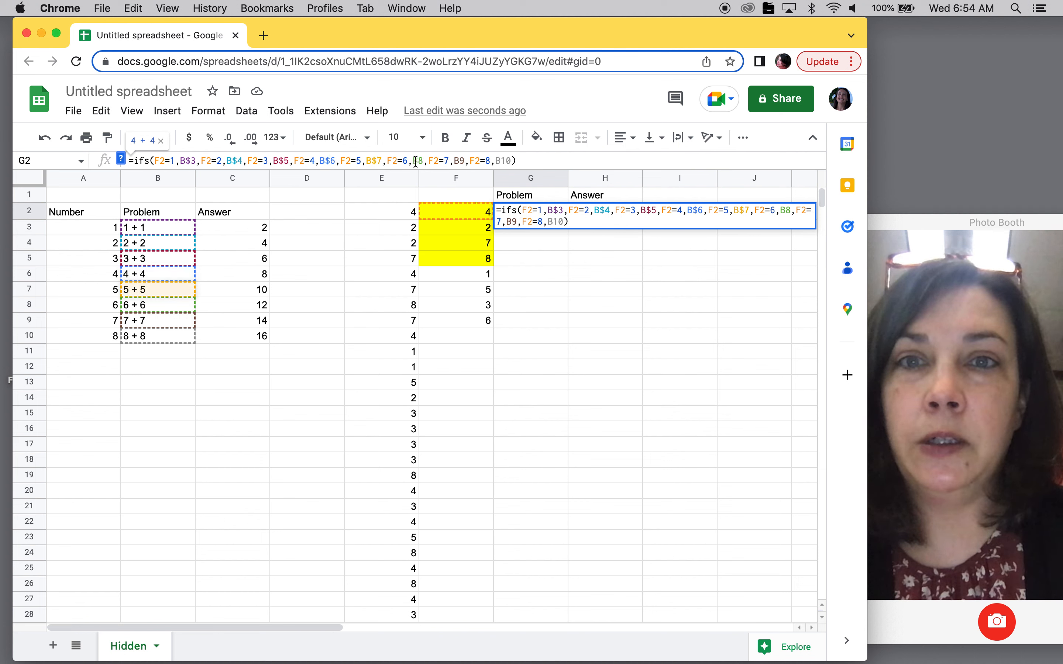
click(416, 160)
text($)
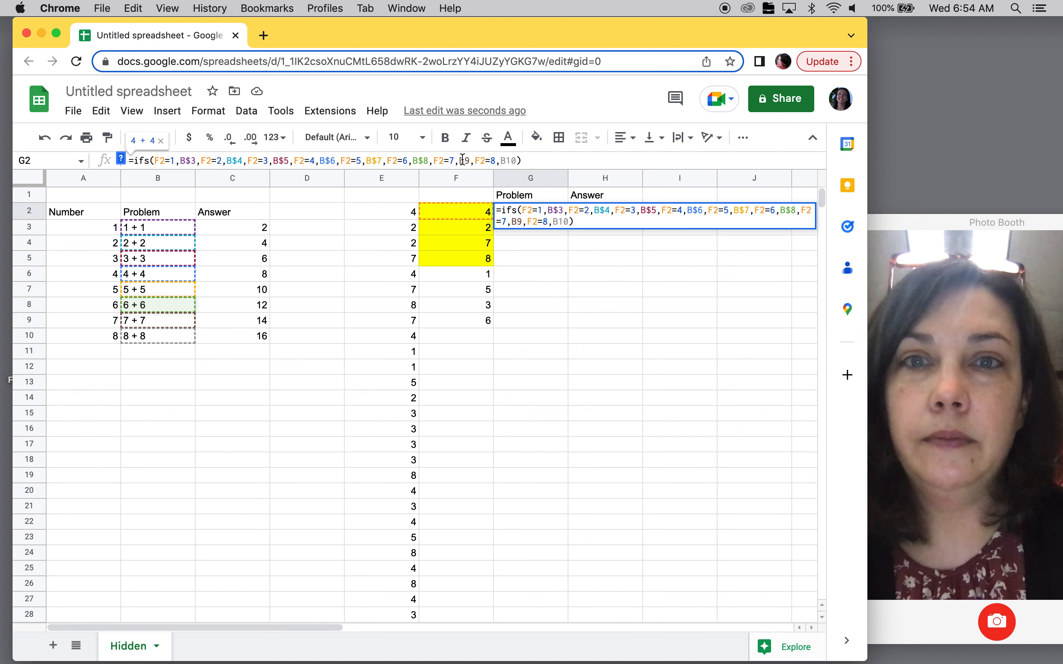
click(464, 161)
text($)
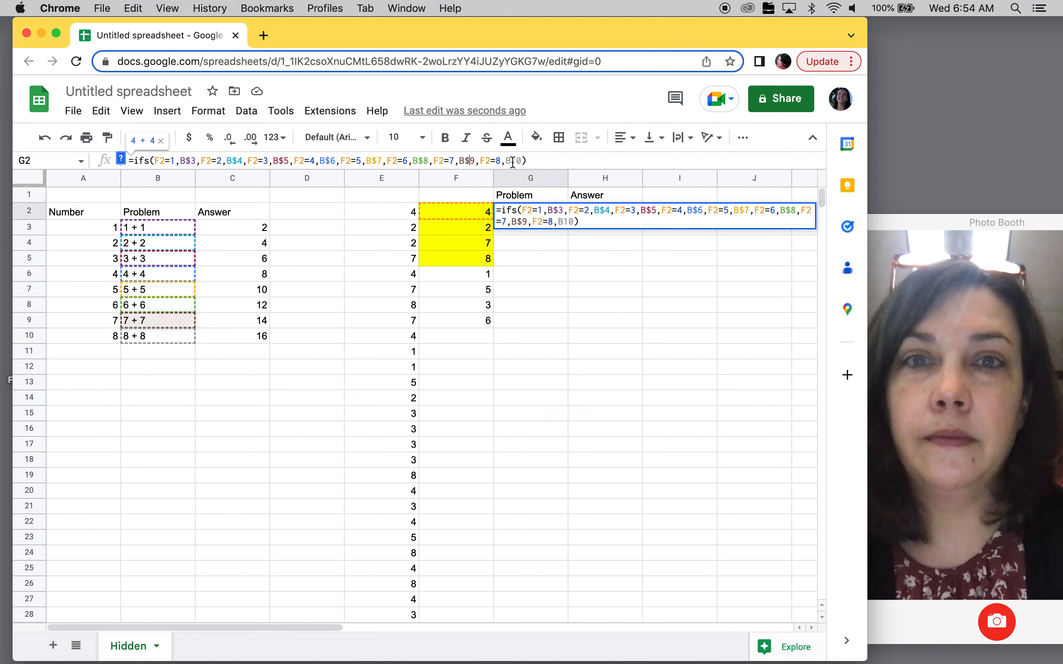
click(513, 162)
text($)
key(Return)
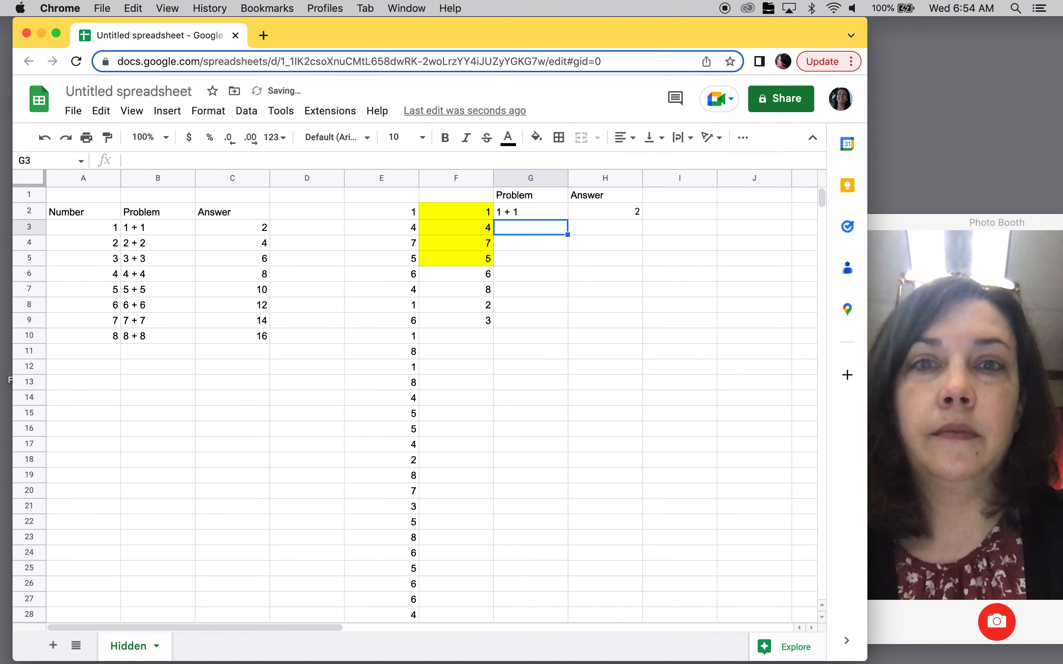
Fill the G2 problem formula down through G5
click(528, 210)
drag(567, 219, 568, 262)
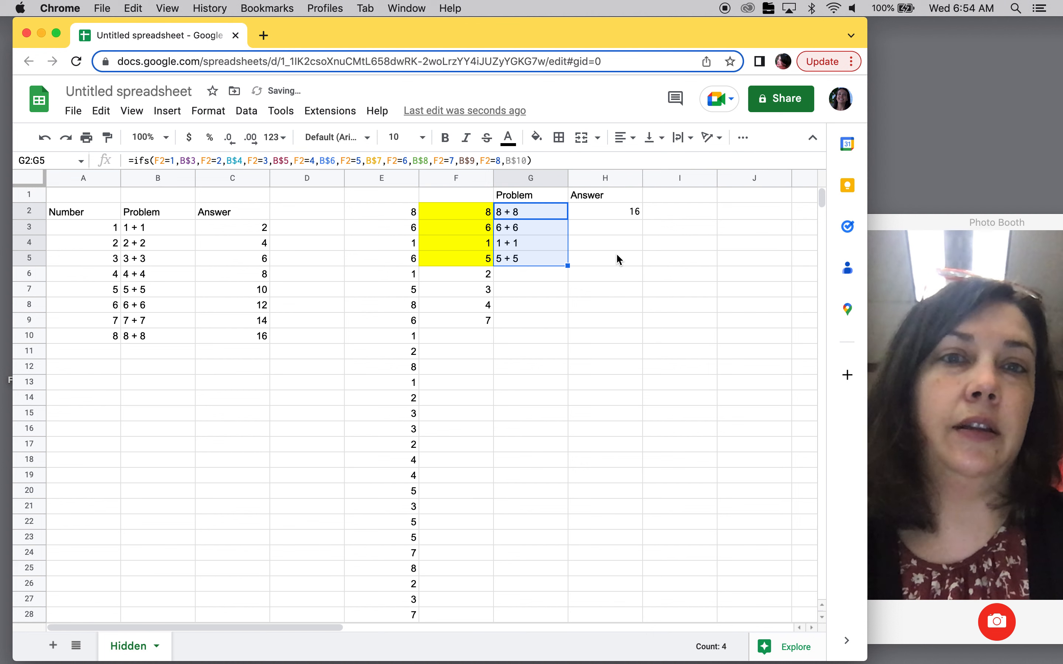
click(621, 292)
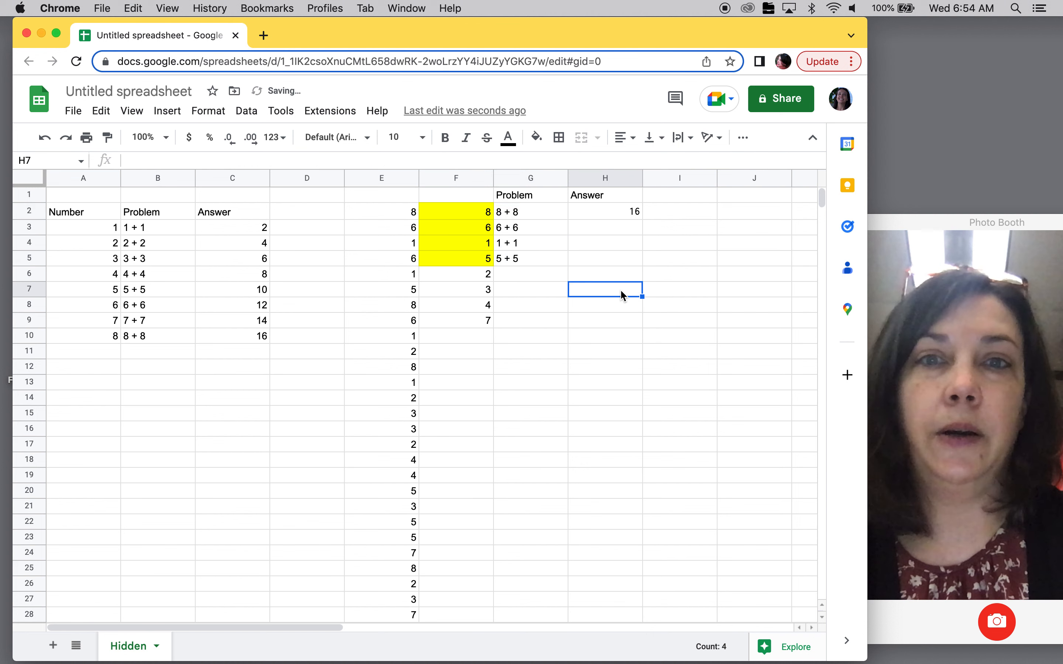
click(543, 214)
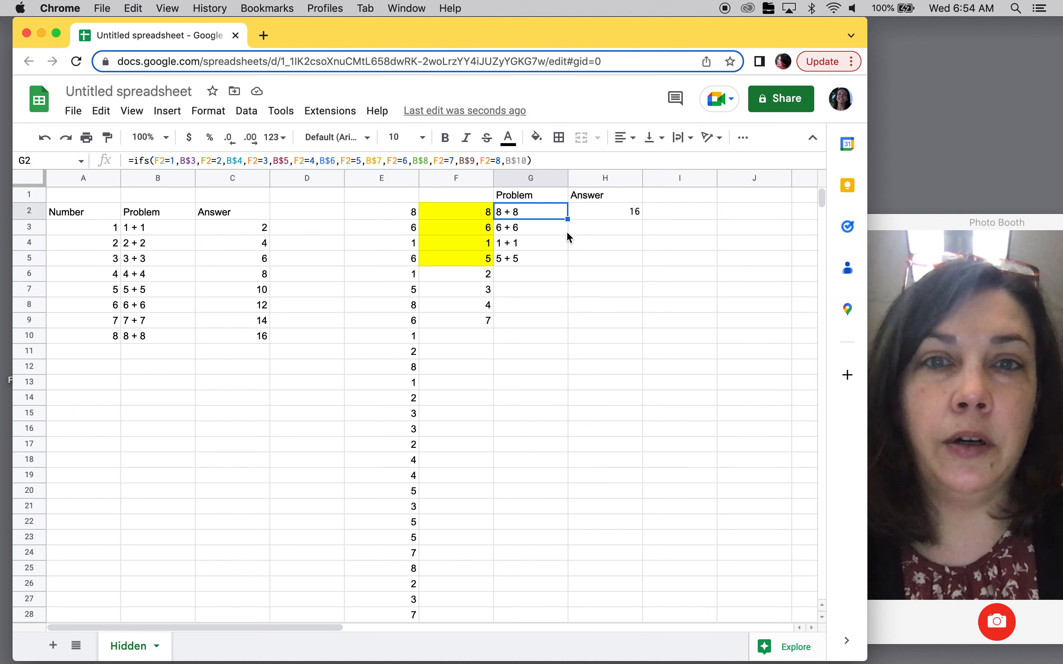
click(603, 371)
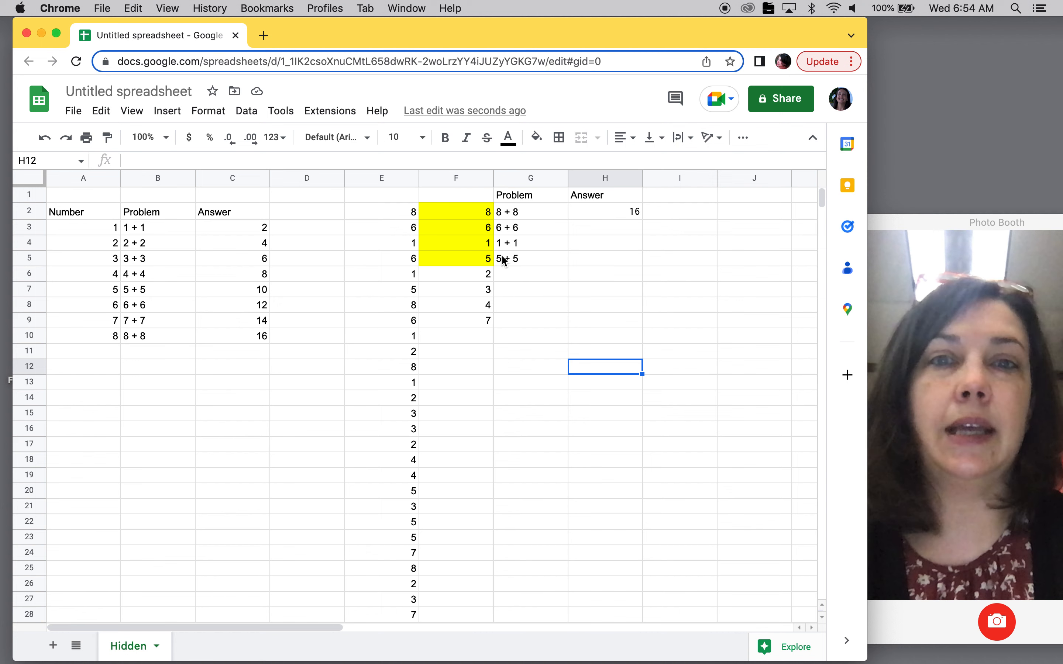
Try filling the H2 answer formula down through H4, check the copy in H3, and clear H3 and H4
click(637, 213)
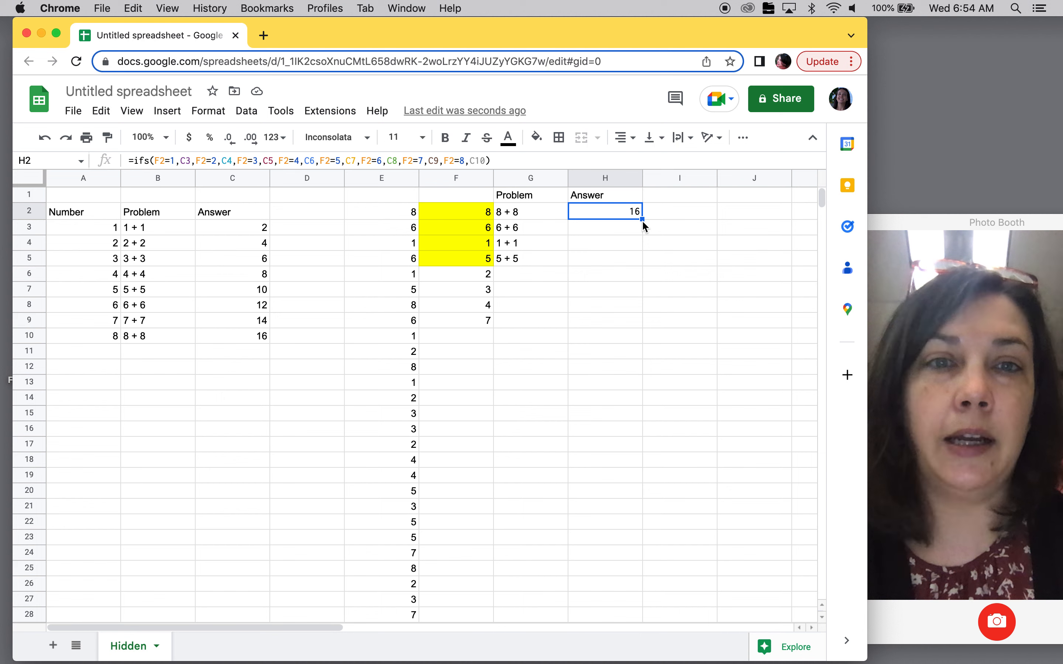
drag(642, 221, 638, 250)
click(668, 262)
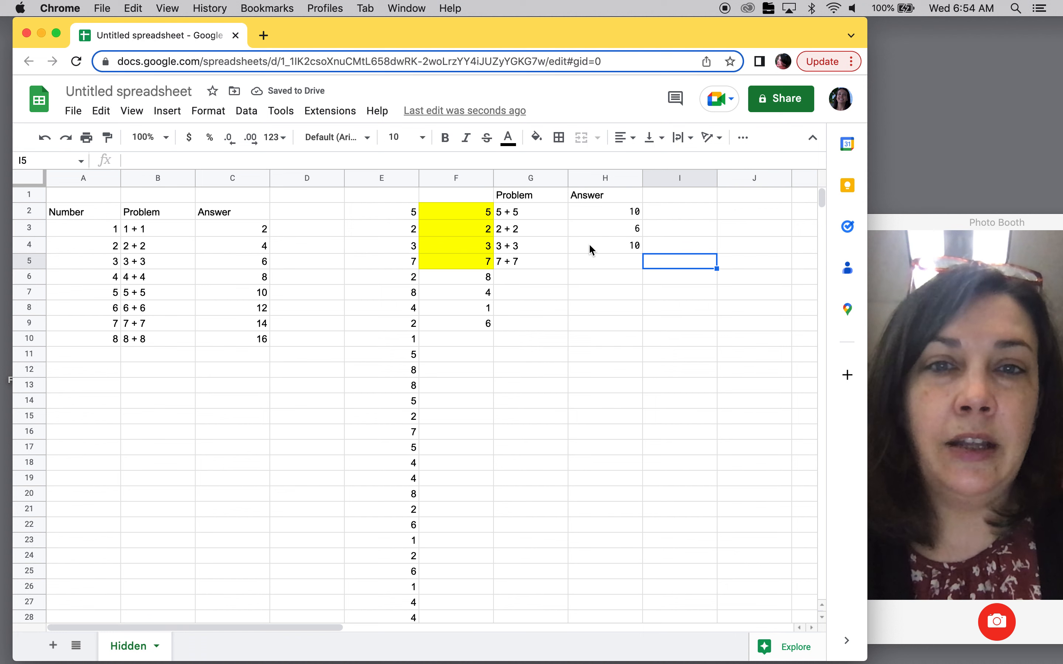
click(612, 233)
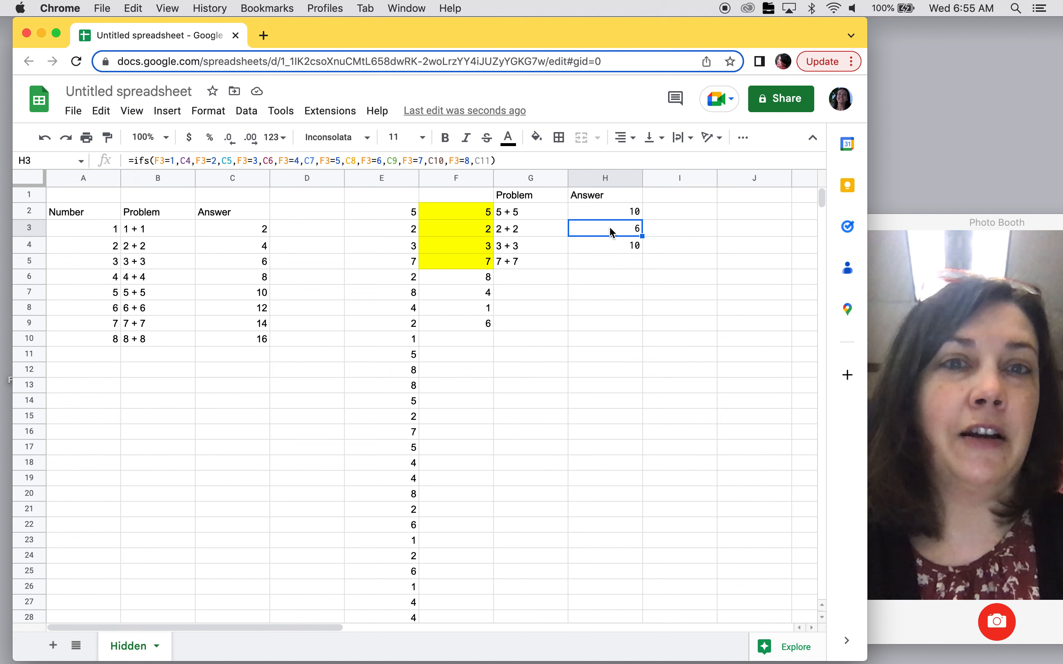
key(Delete)
key(Down)
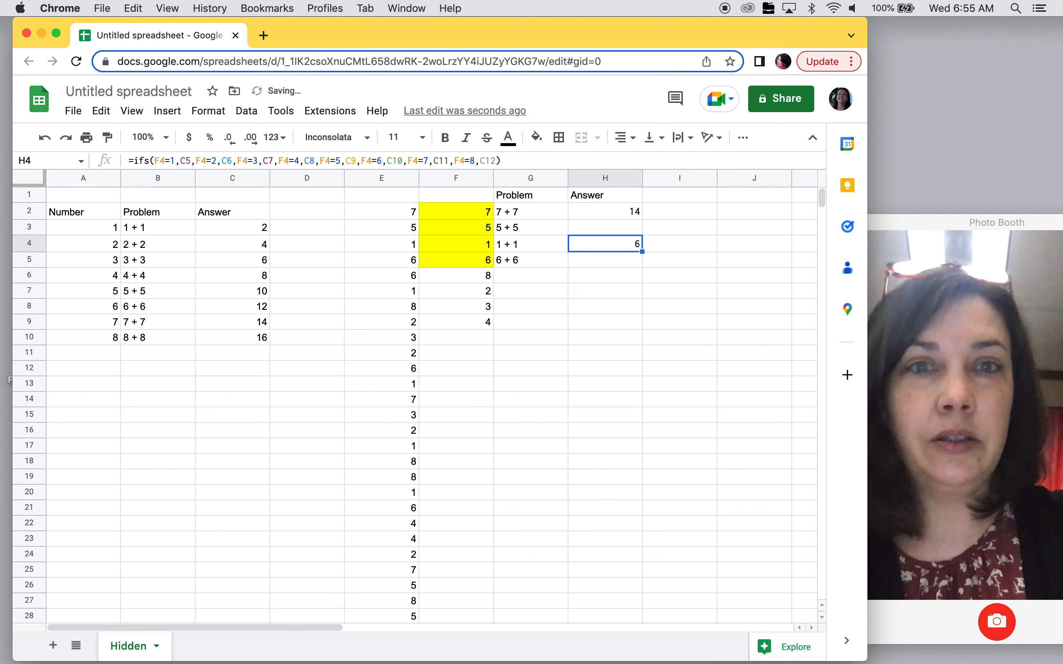
key(Delete)
In the H2 formula, lock the rows of the first four answer references as C$3, C$4, C$5 and C$6
key(Up)
key(Up)
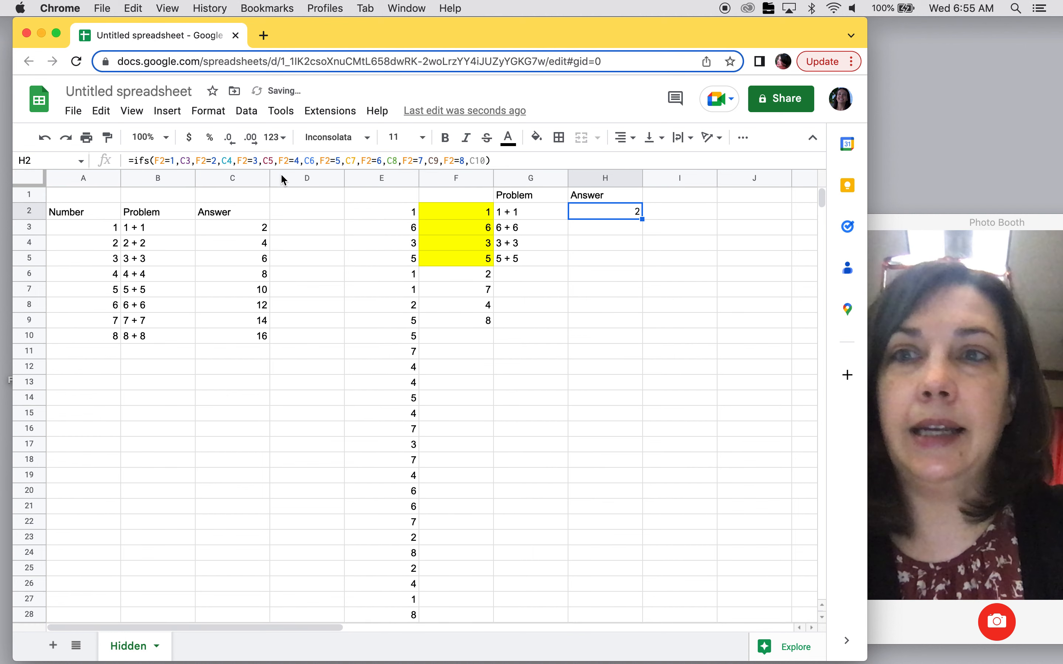
click(186, 161)
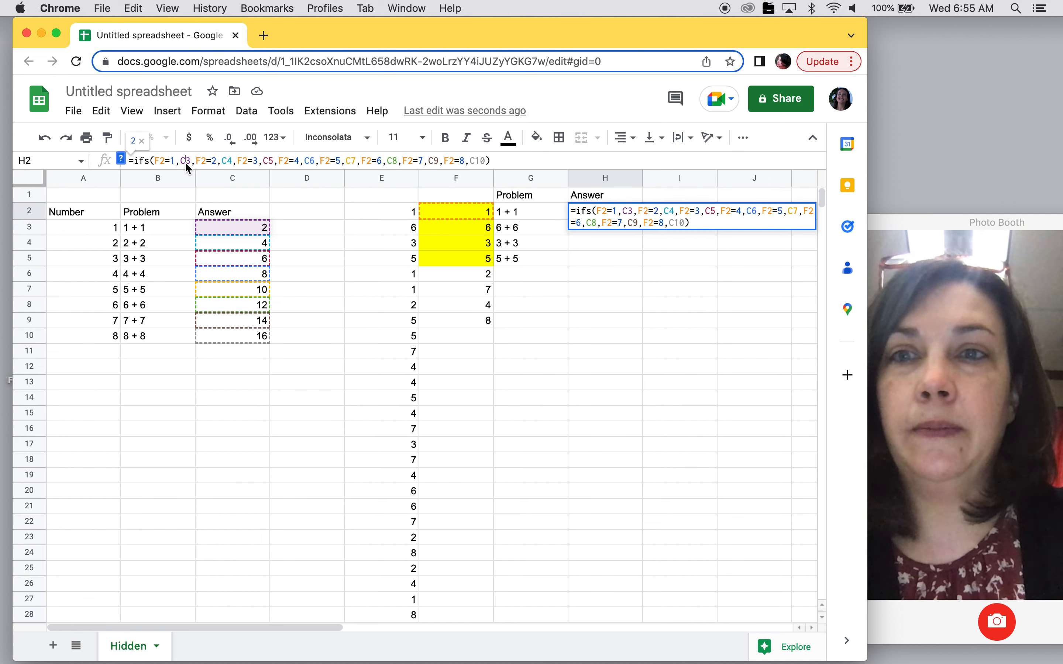
text($)
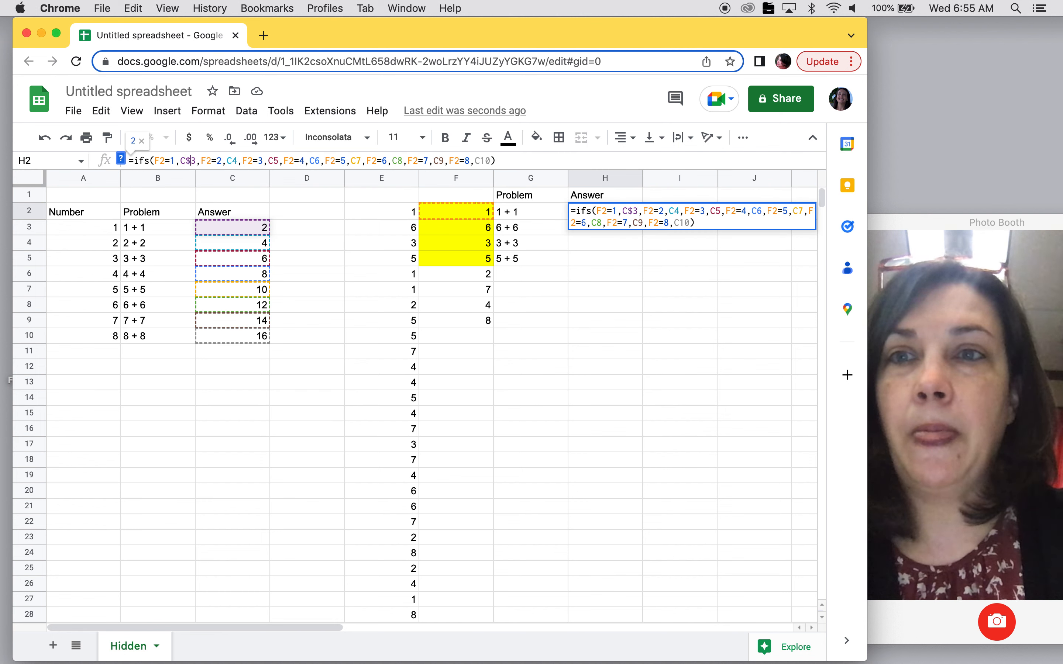
click(233, 161)
text($)
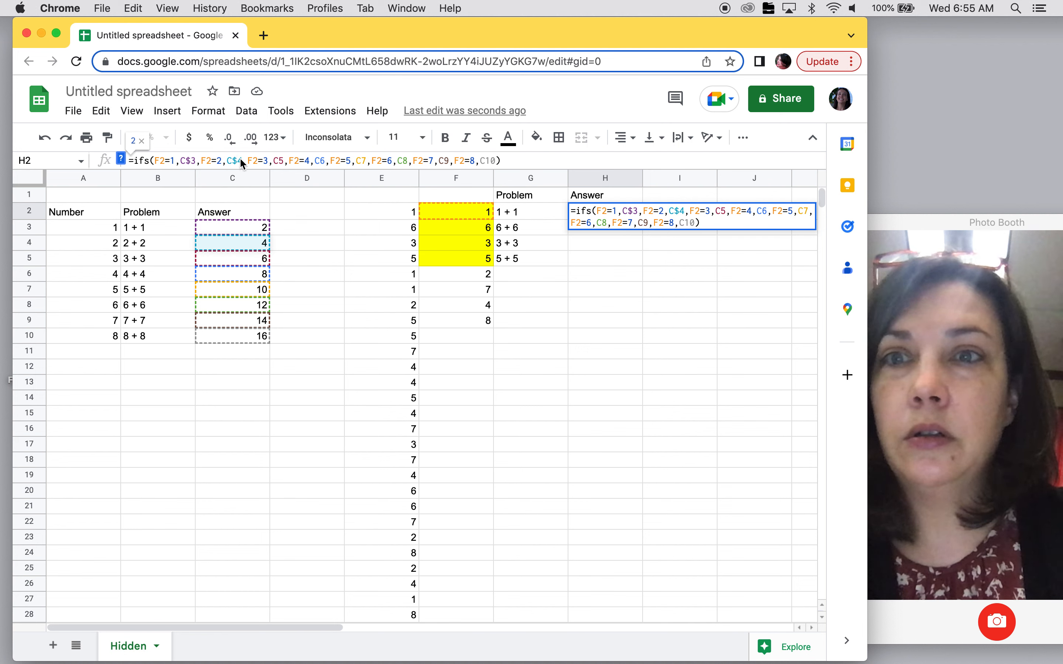
click(279, 160)
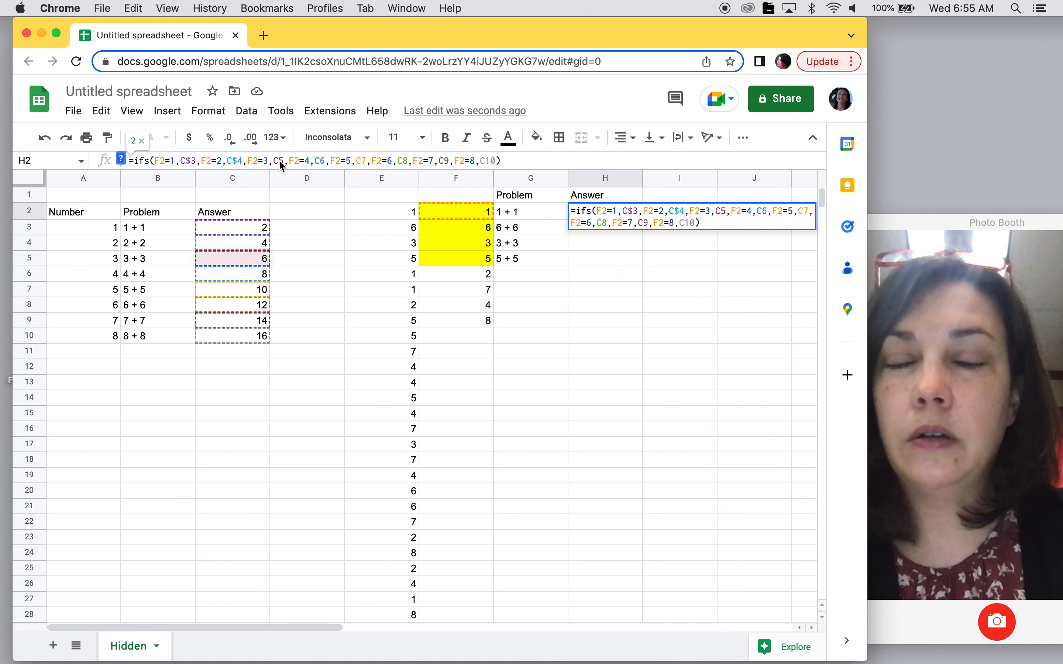
text($)
click(324, 162)
text($)
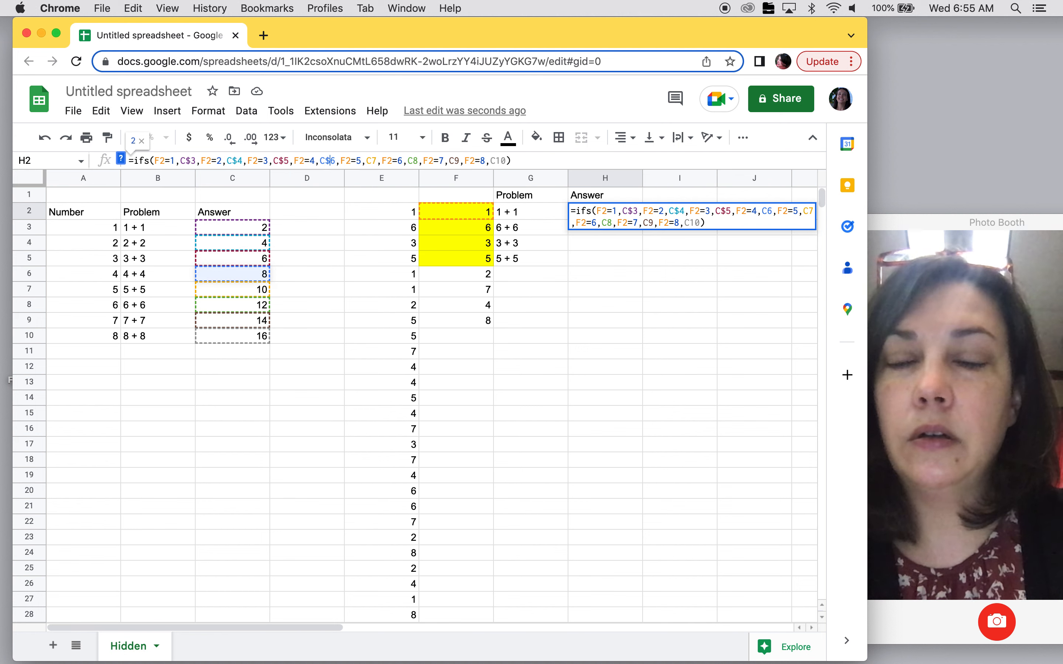
Lock the rows of the remaining H2 references as C$7, C$8, C$9 and C$10, and enter the formula
click(372, 162)
text($)
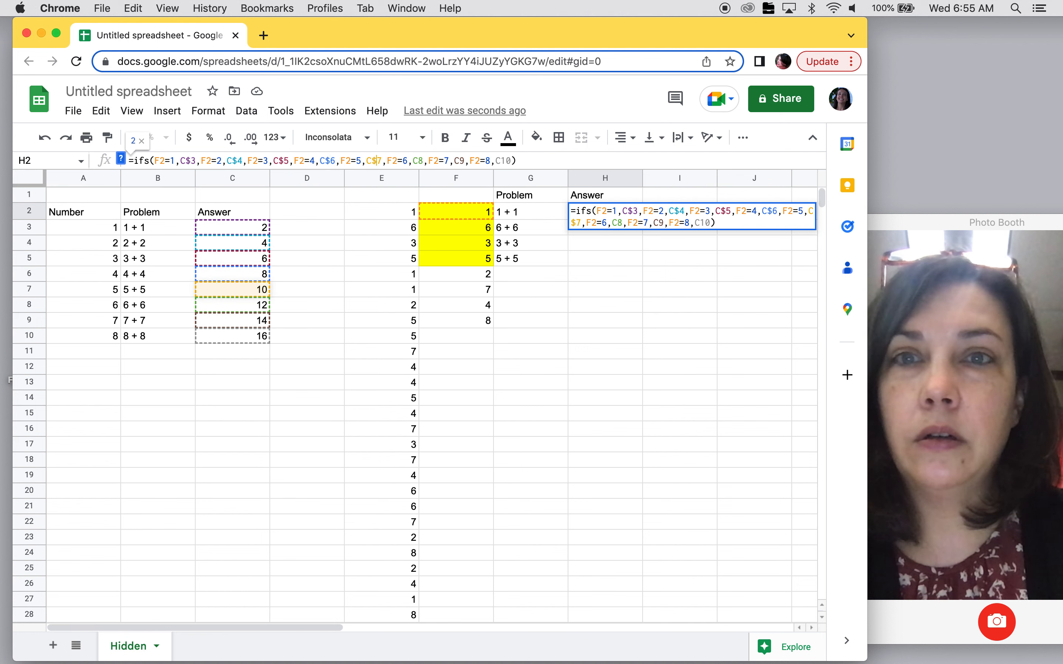
click(417, 161)
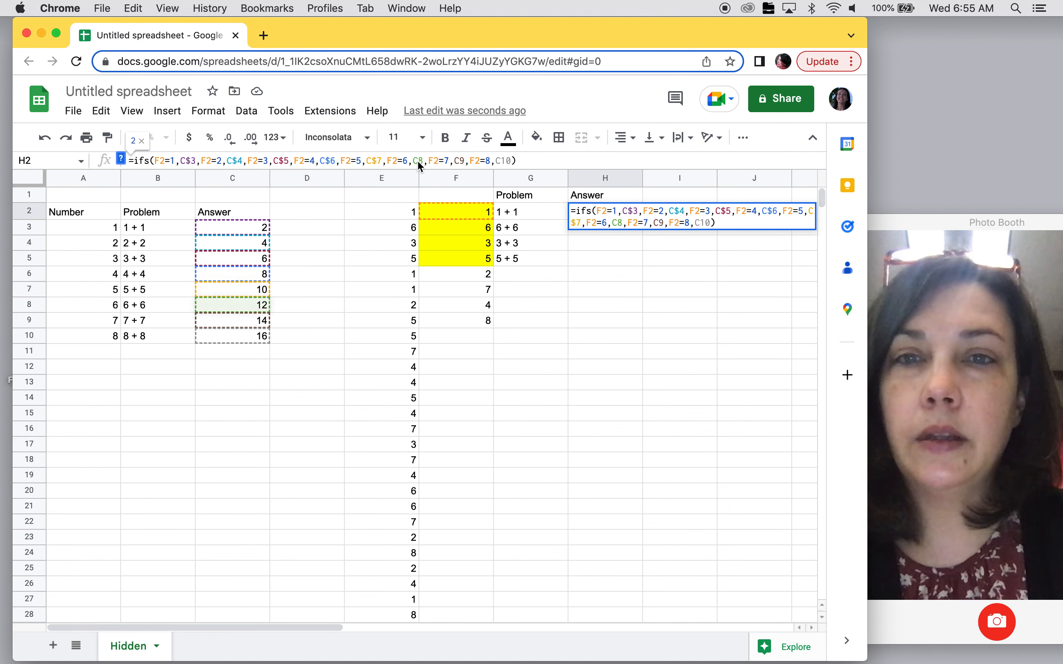
text($)
click(464, 160)
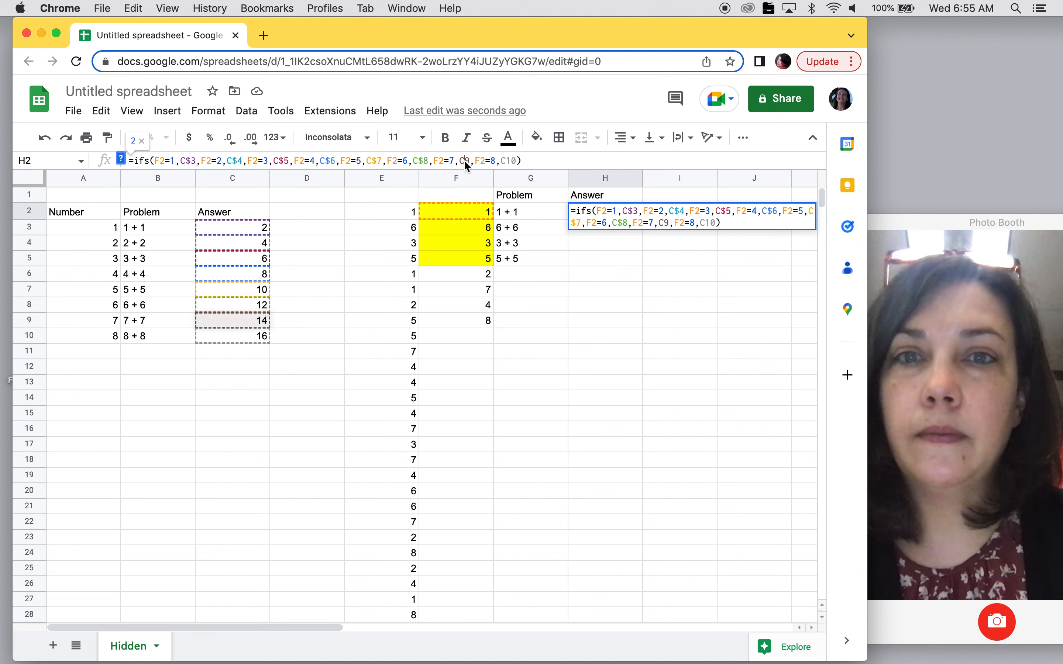
text($)
click(511, 161)
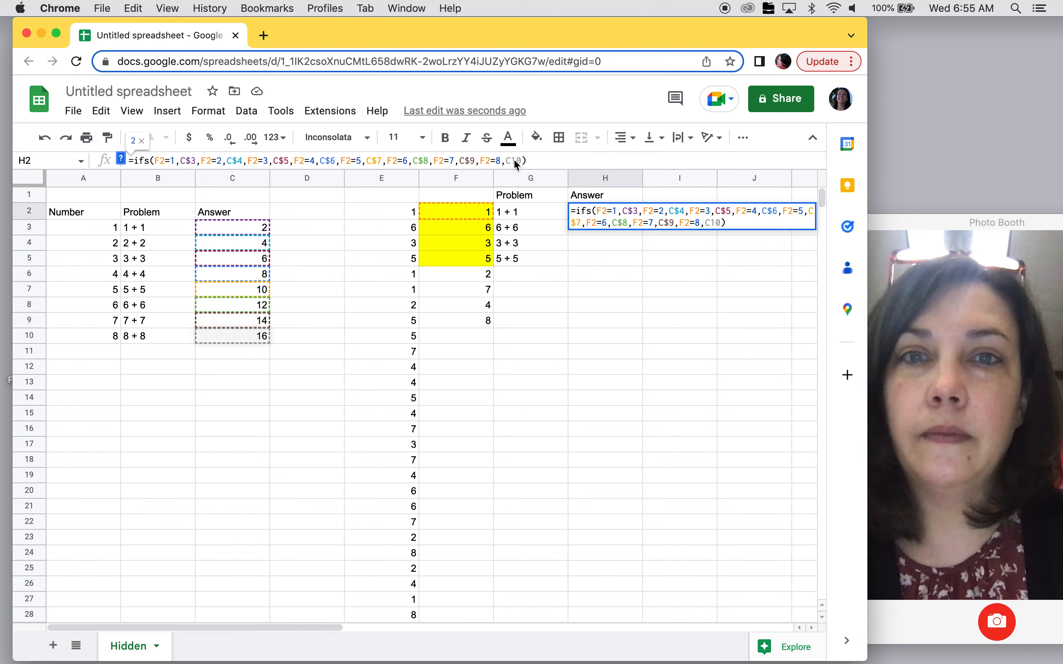
text($)
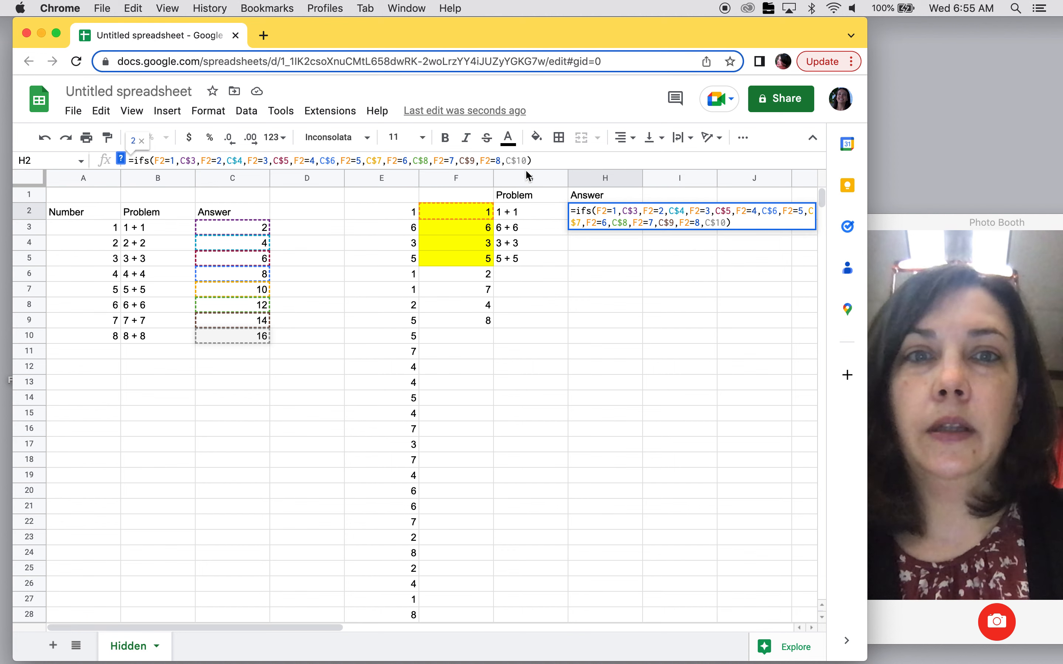
key(Return)
Fill the H2 answer formula down through H5
click(623, 215)
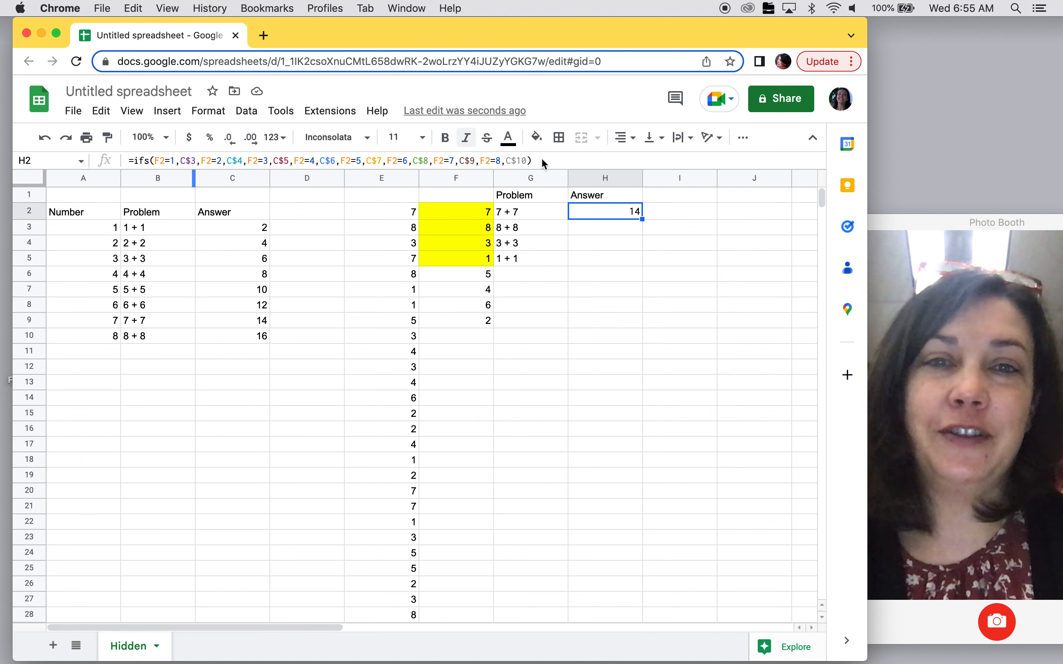
drag(642, 219, 641, 253)
click(674, 456)
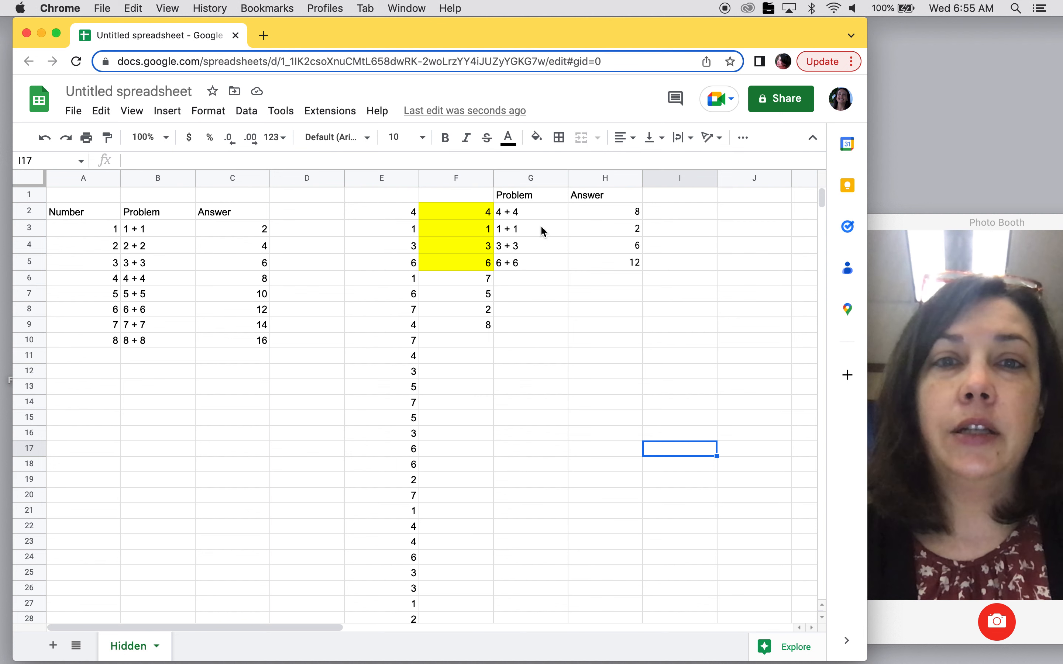
Force repeated recalculation by clearing the empty cell H10, and check that each drawn number's problem and answer match
click(579, 345)
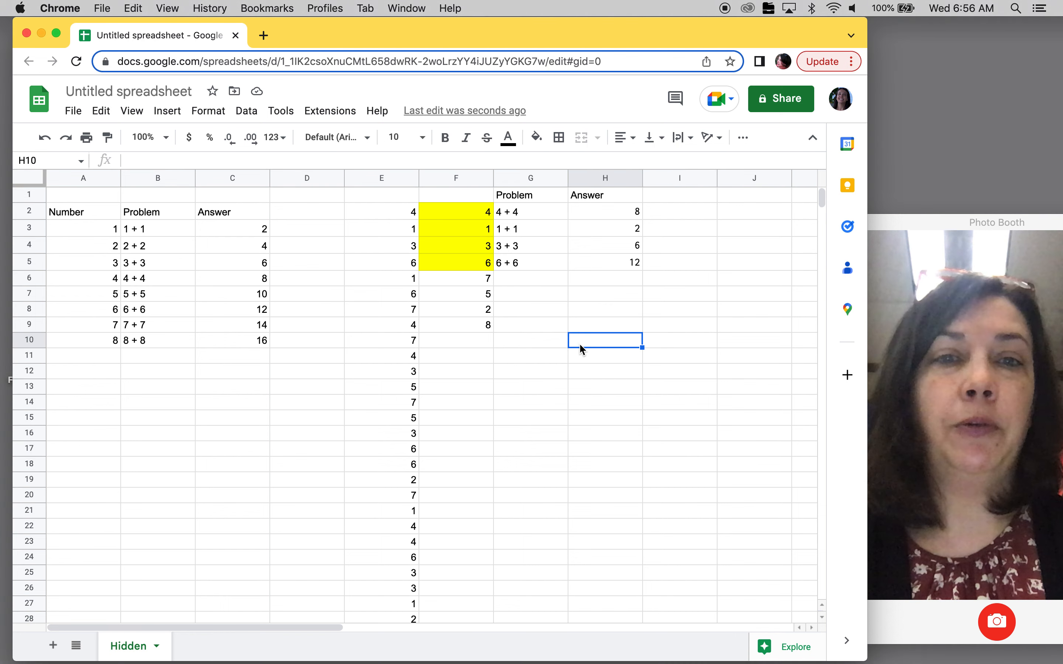
key(Delete)
key(Delete)
key(Delete)
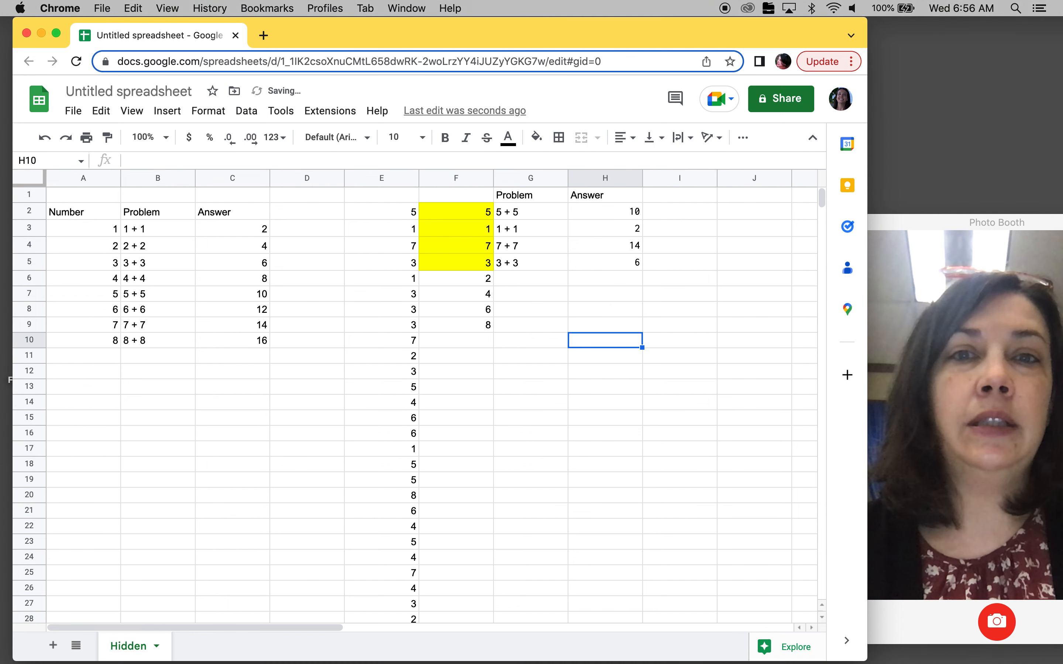
key(Delete)
key(Delete)
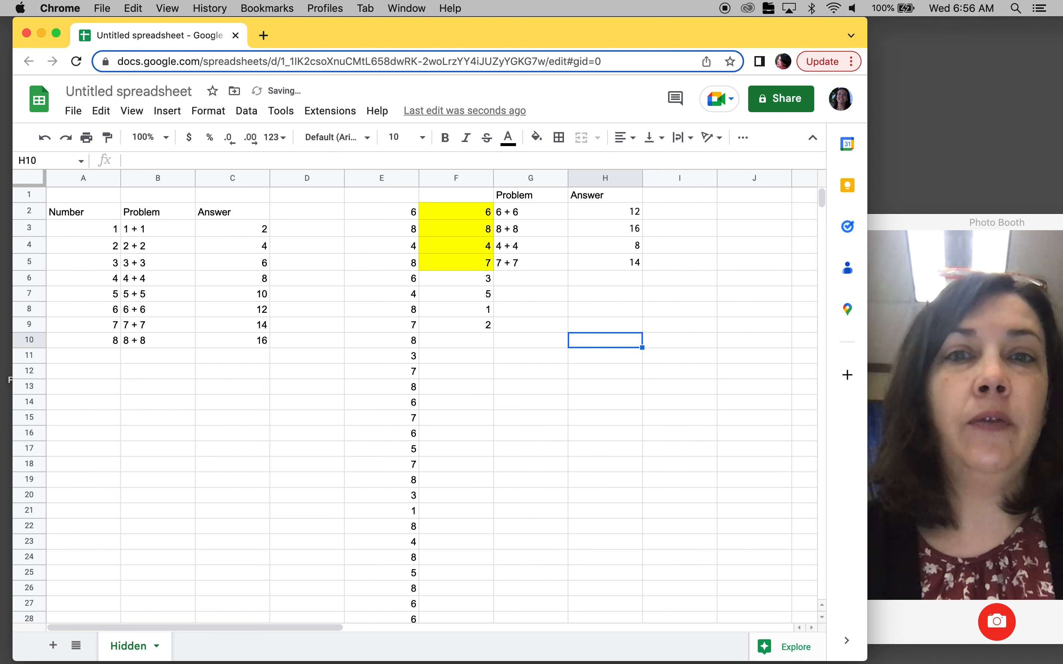
key(Delete)
key(Delete)
key(Delete)
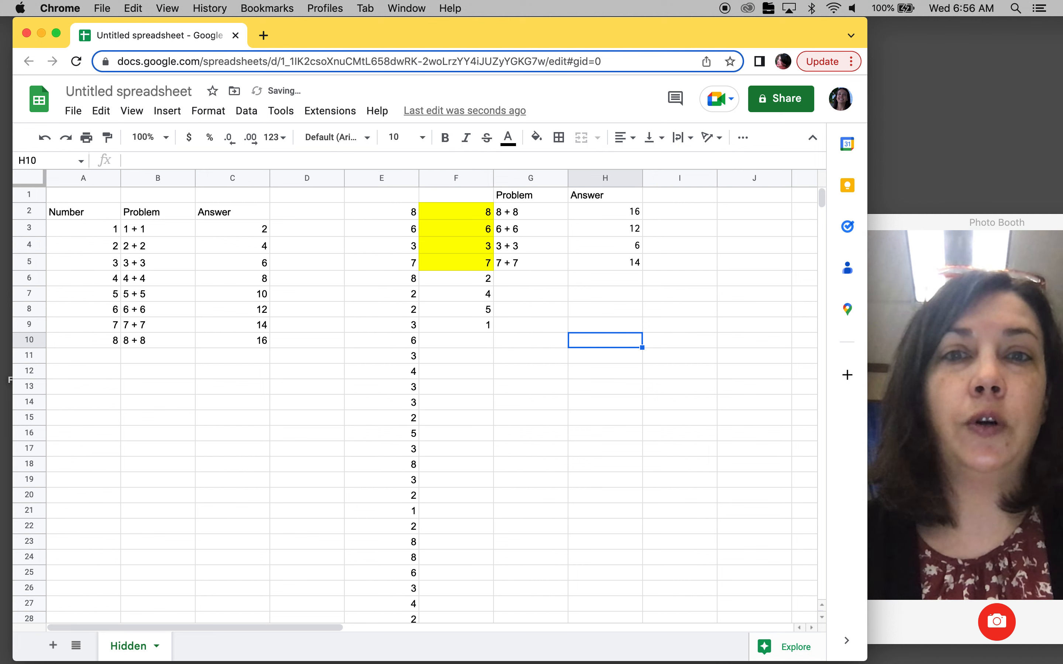
key(Delete)
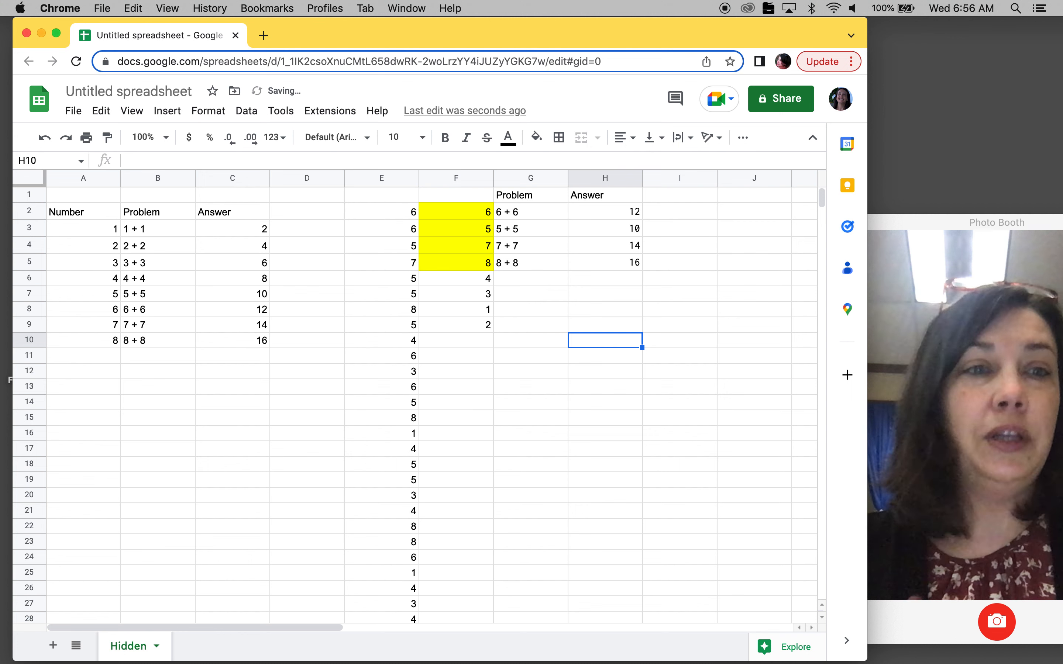
key(Delete)
key(Delete)
key(Delete)
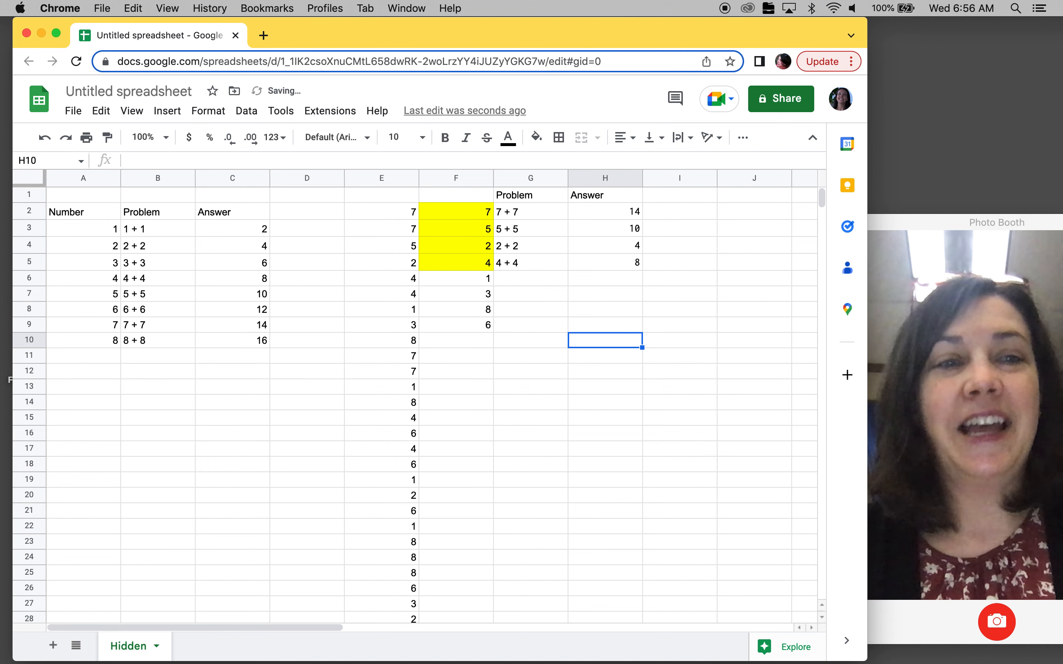
key(Delete)
key(Delete)
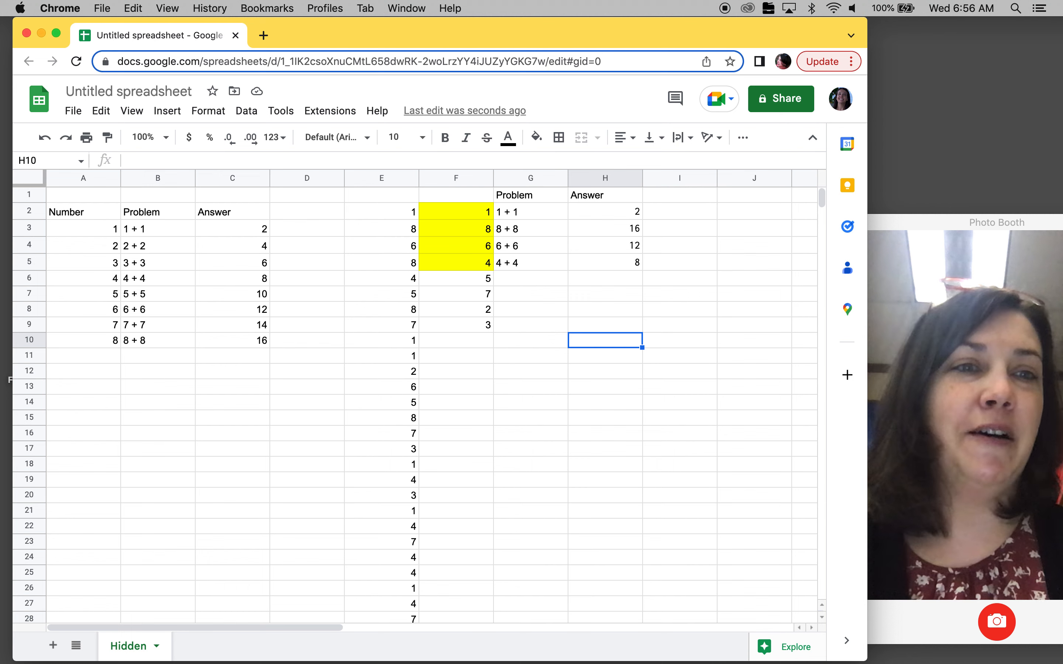
mouse_move(394, 659)
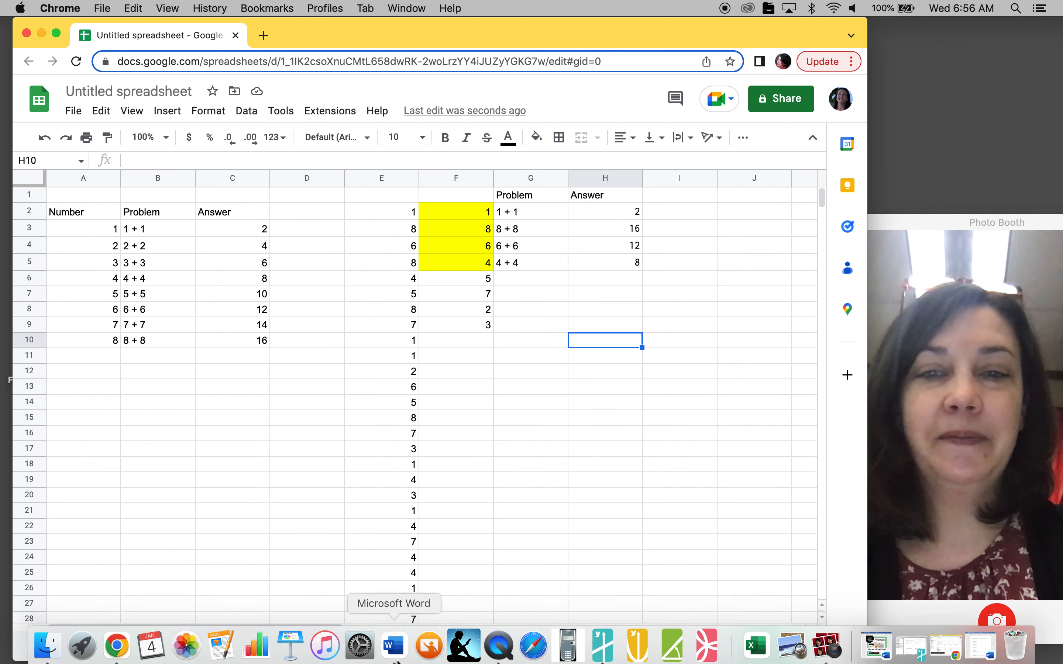